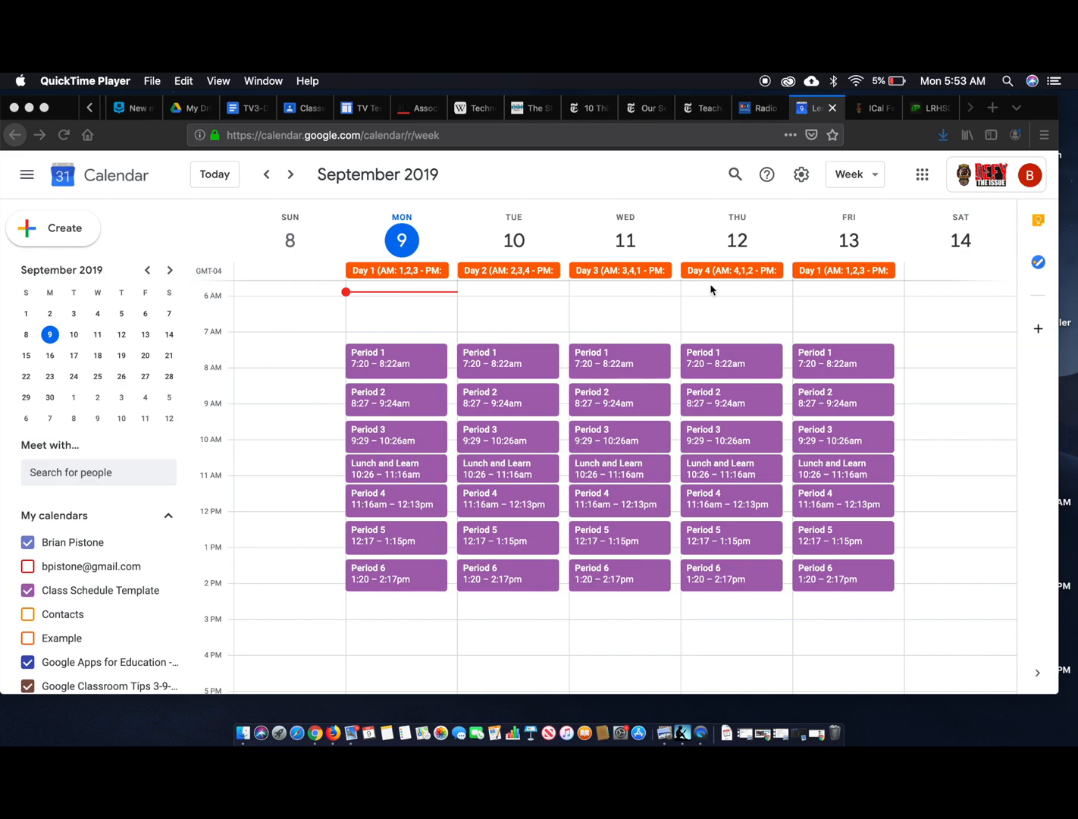
Step: On the LRHSD website, open Lenape's Number Day calendar and copy its iCal feed link
left_click(874, 108)
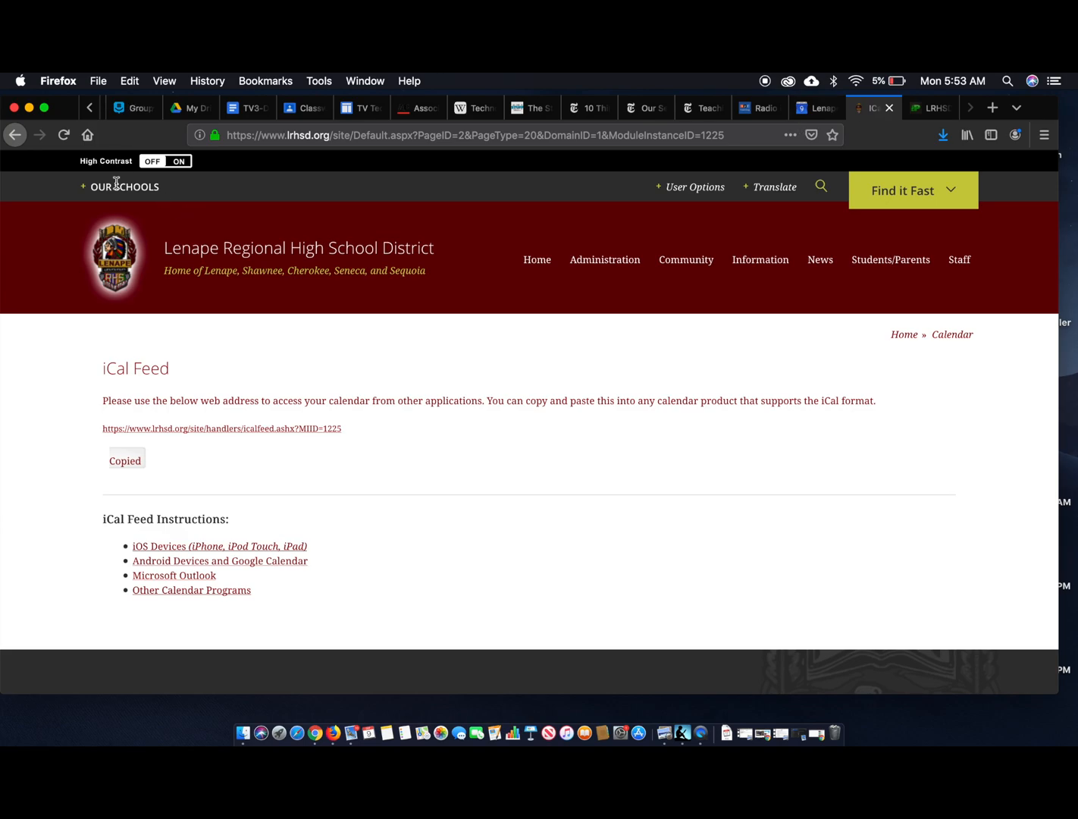
left_click(117, 281)
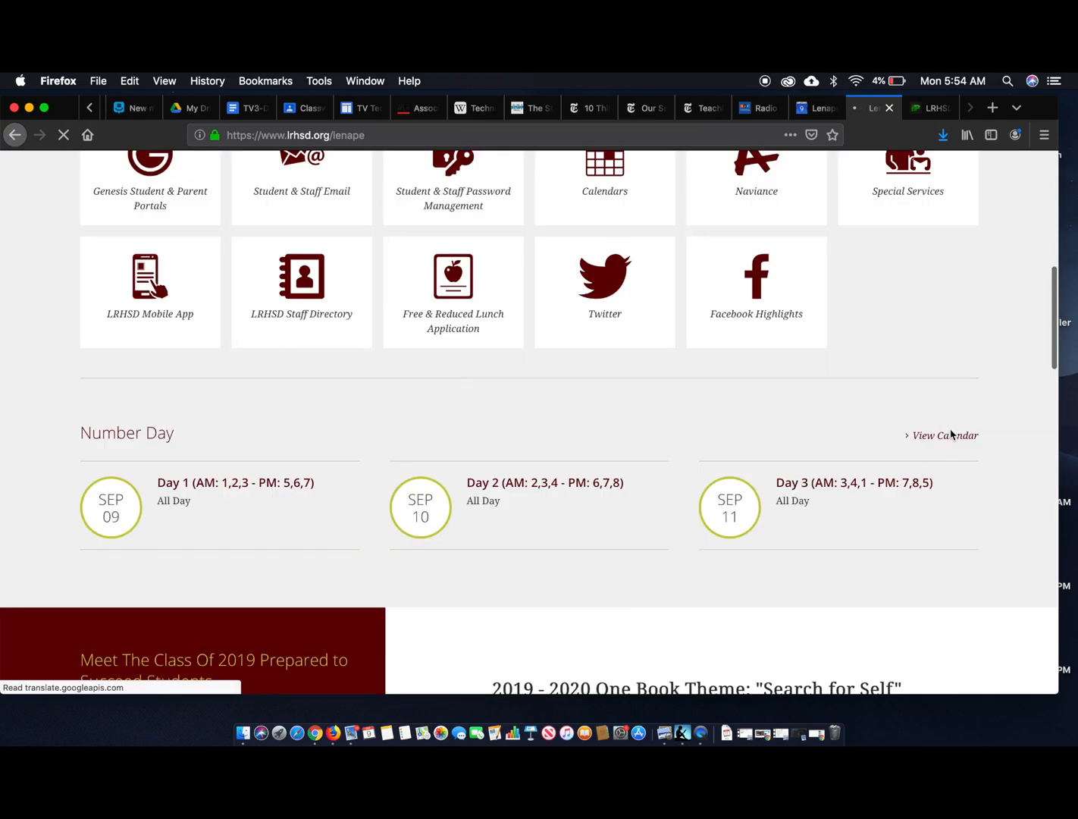
left_click(951, 438)
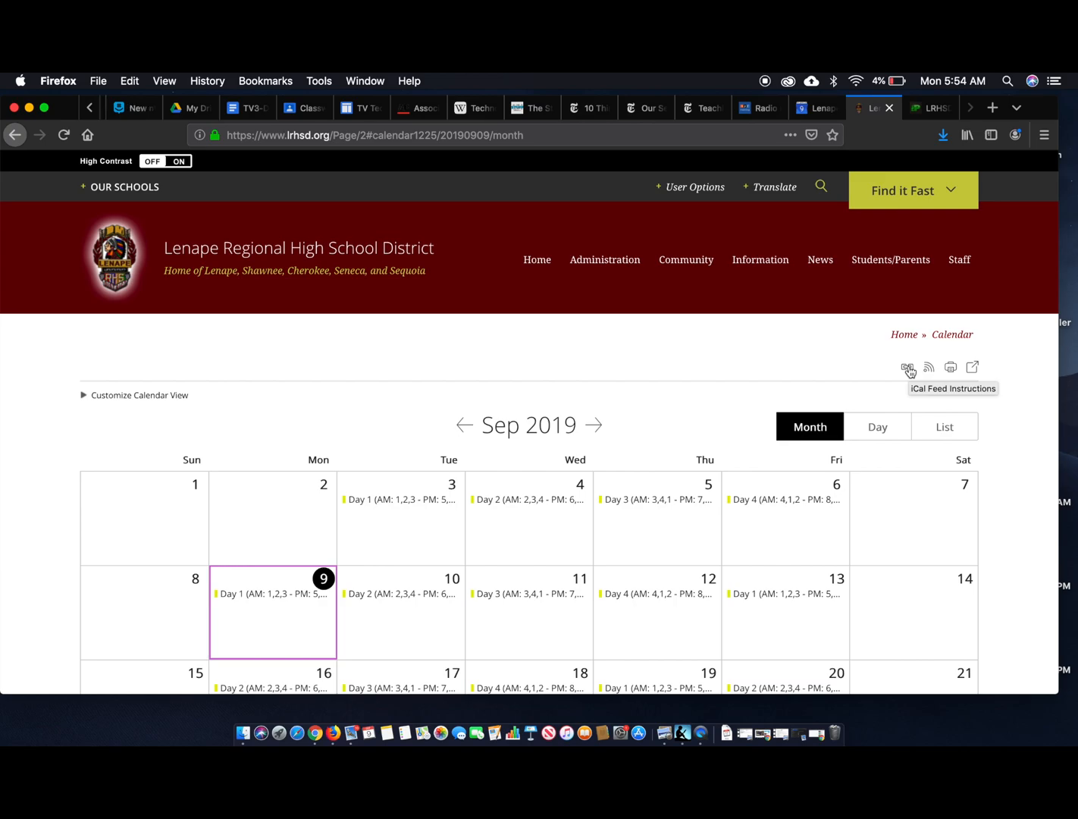
left_click(909, 369)
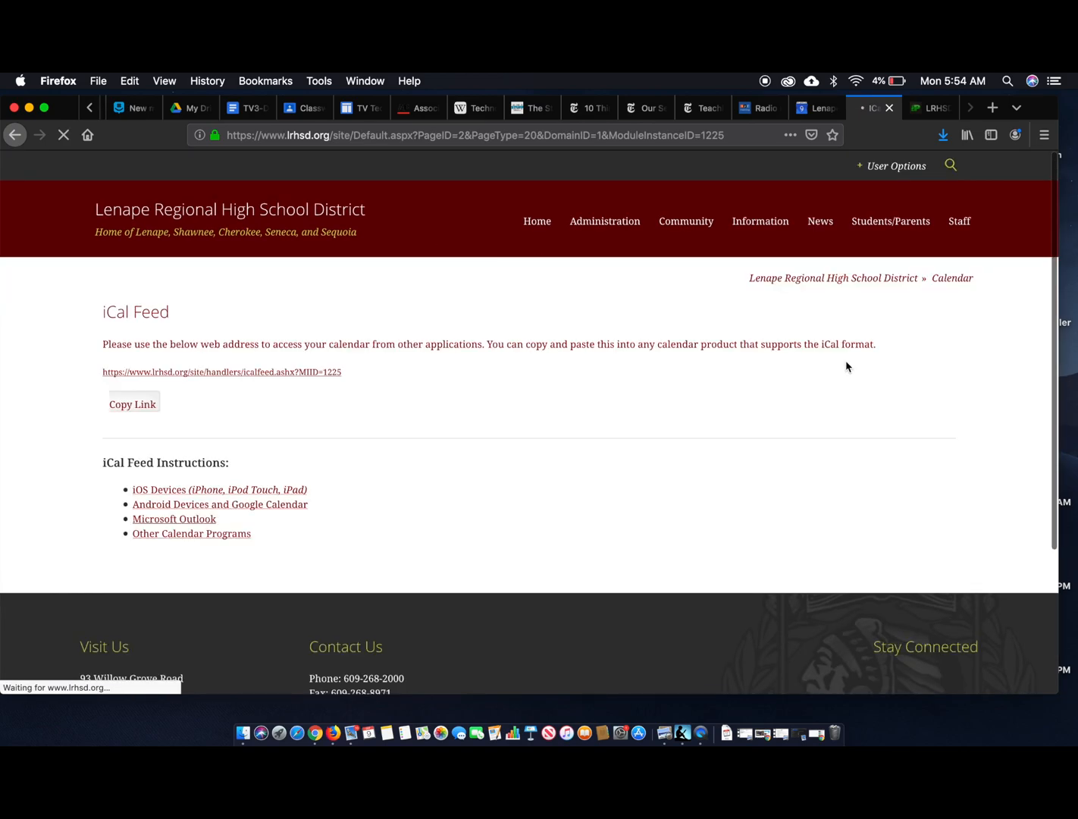
left_click(141, 464)
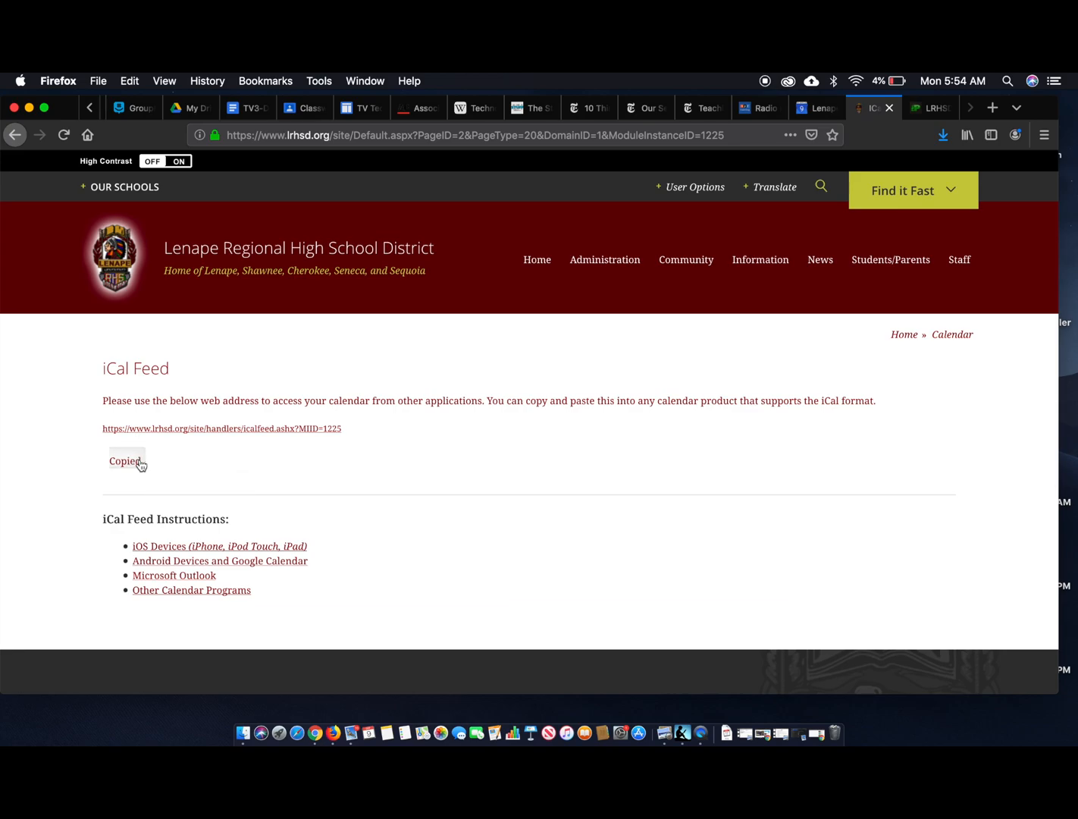
Step: In Google Calendar, add another calendar from the copied URL ending in icalfeed.ashx?MIID=1225 and return to the week view
left_click(816, 108)
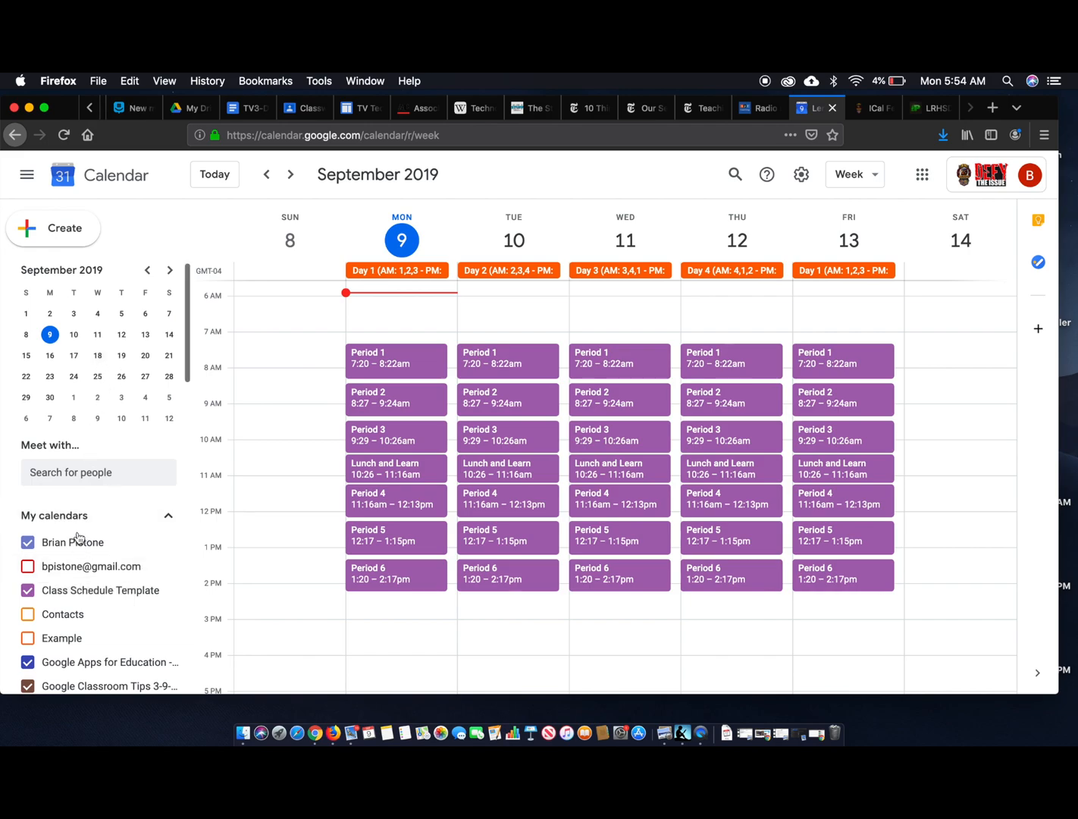
scroll(87, 508, "down", 5)
scroll(88, 508, "down", 15)
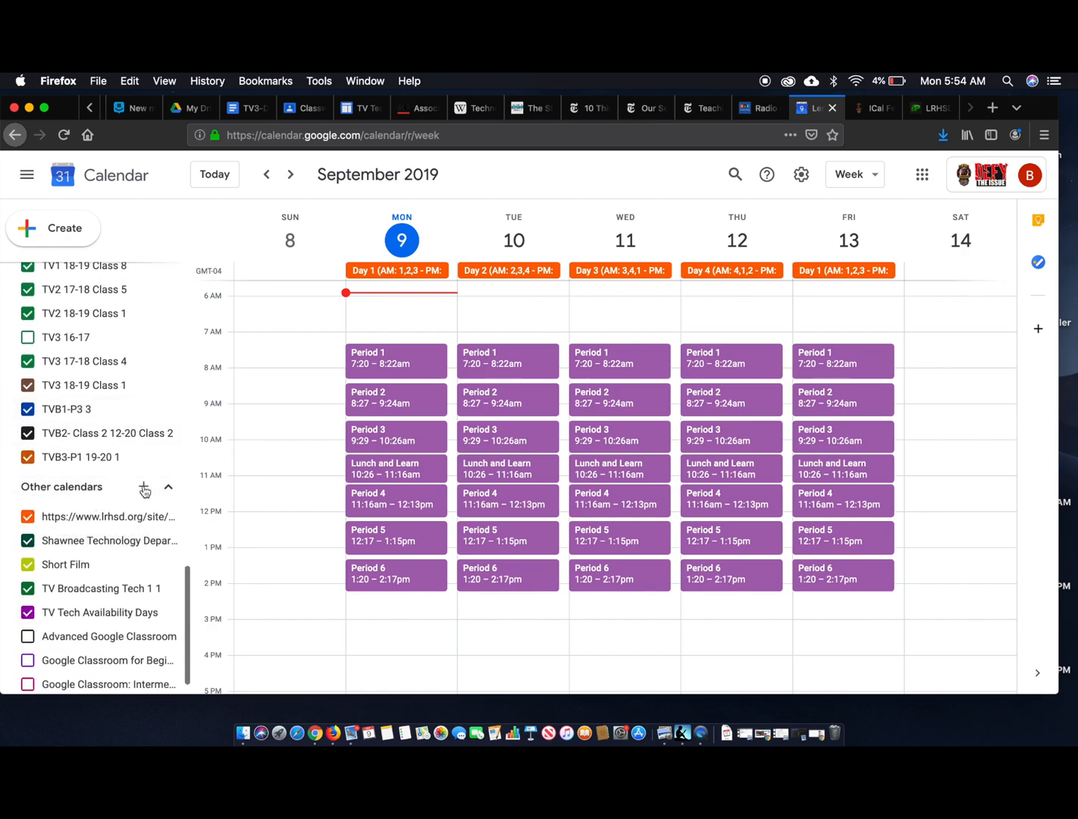
left_click(144, 489)
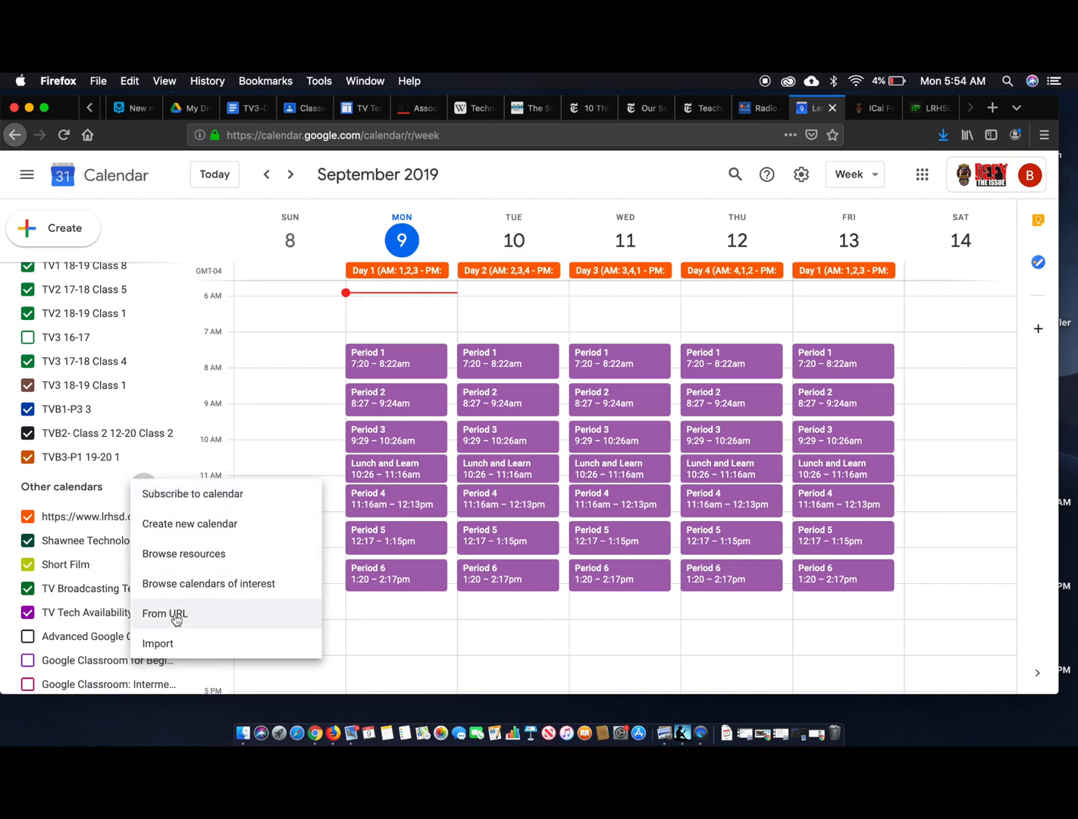
left_click(176, 619)
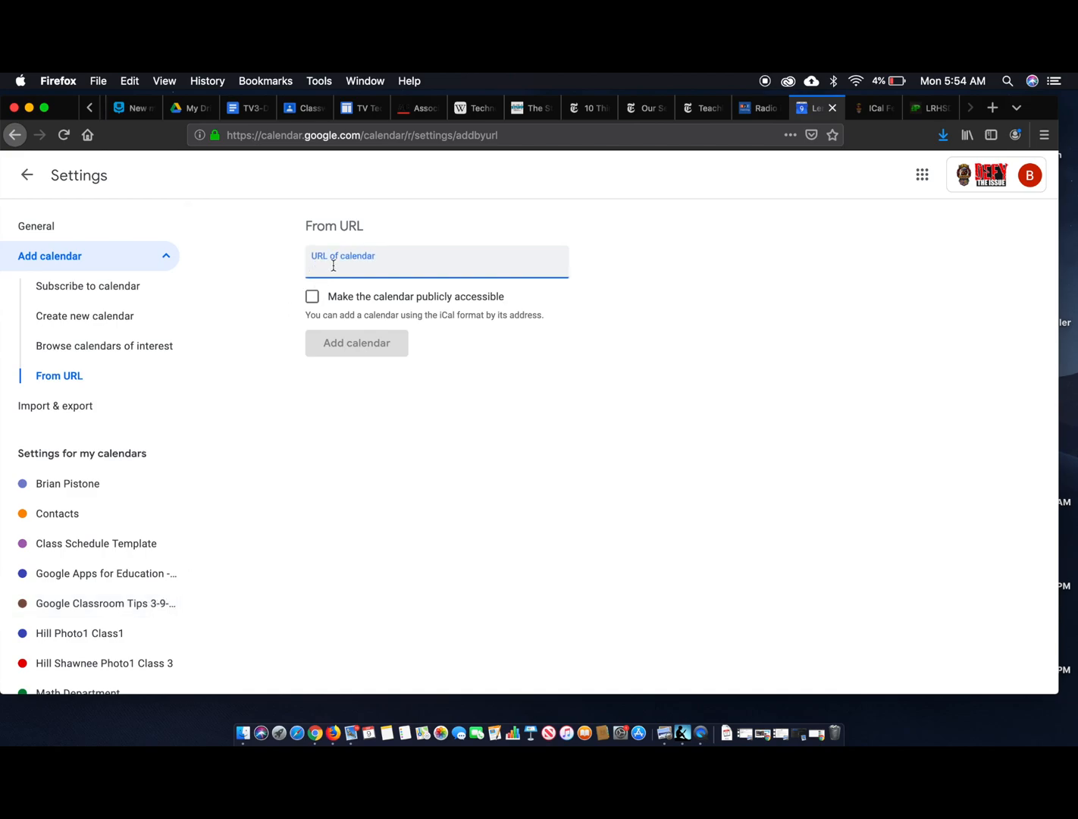
key("super+v")
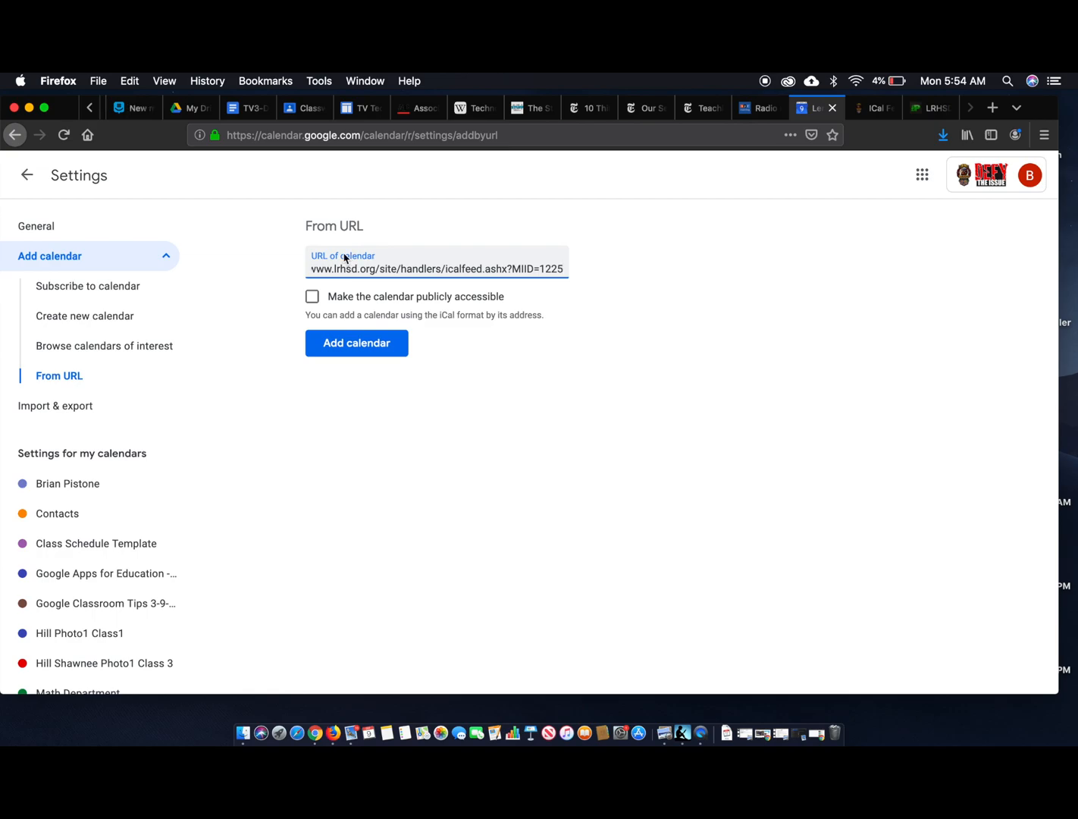
left_click(360, 342)
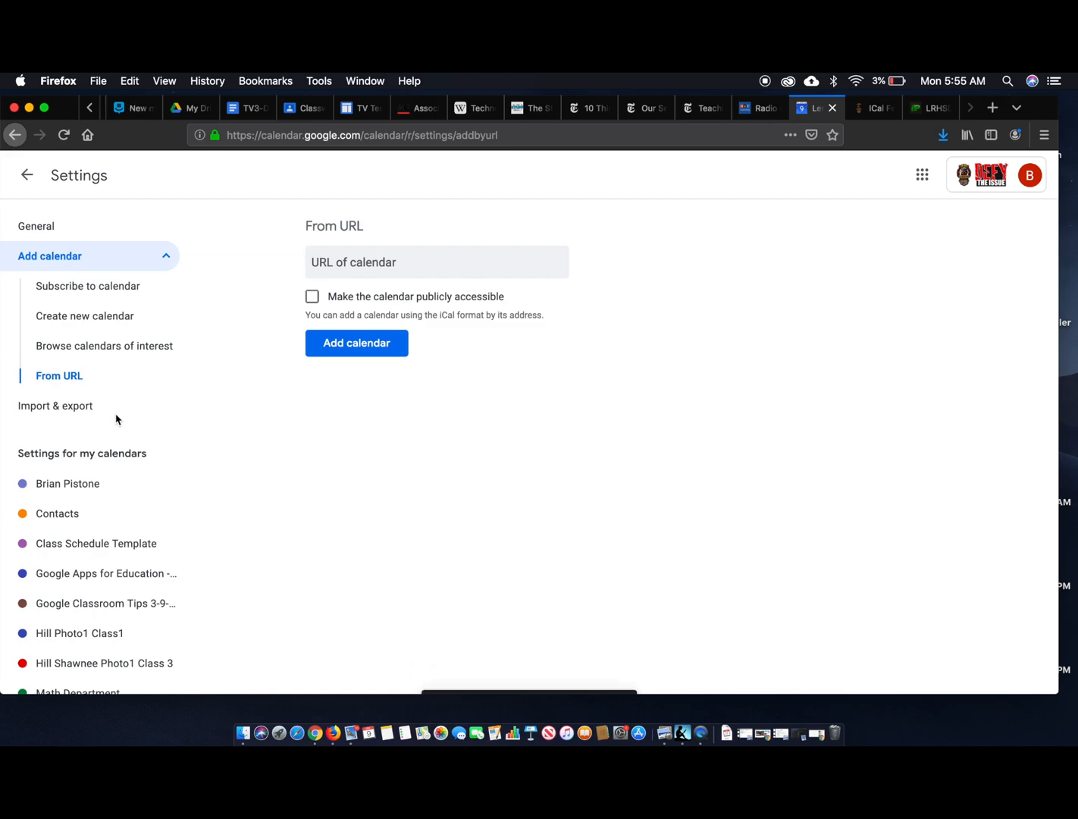
left_click(19, 173)
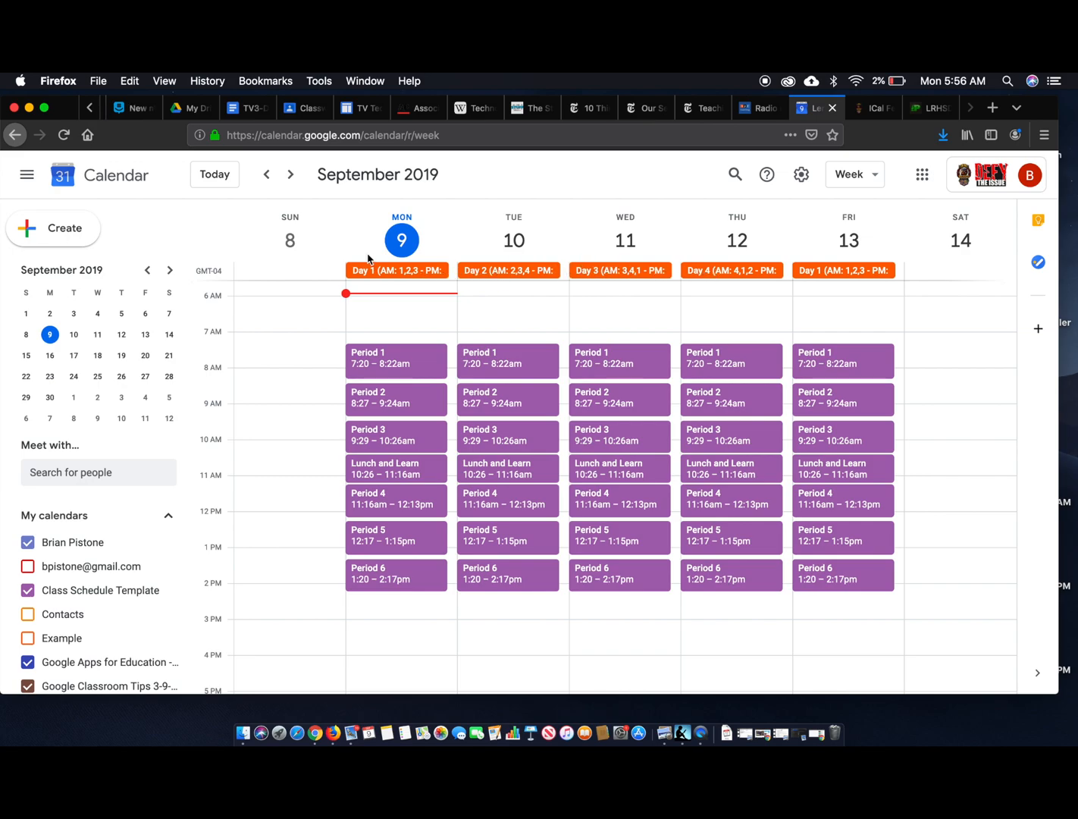
Step: Hide the lrhsd.org feed calendar among the other calendars and show it again
scroll(91, 546, "down", 10)
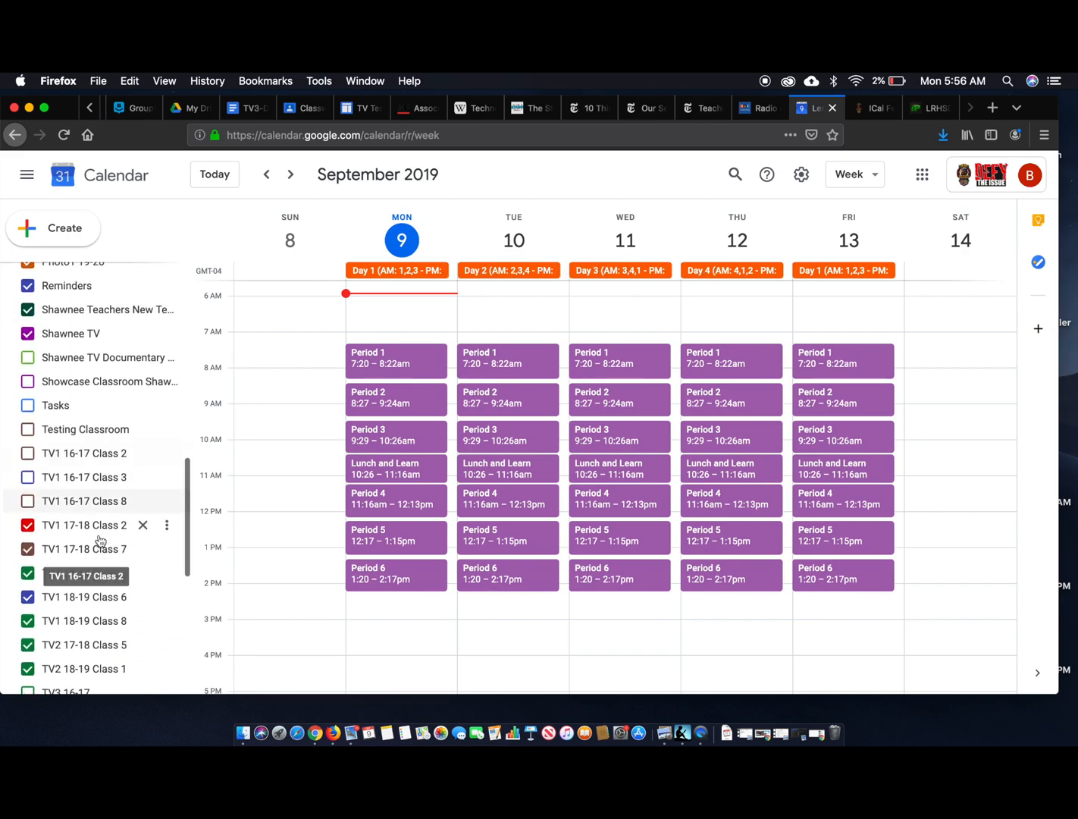
scroll(101, 540, "down", 10)
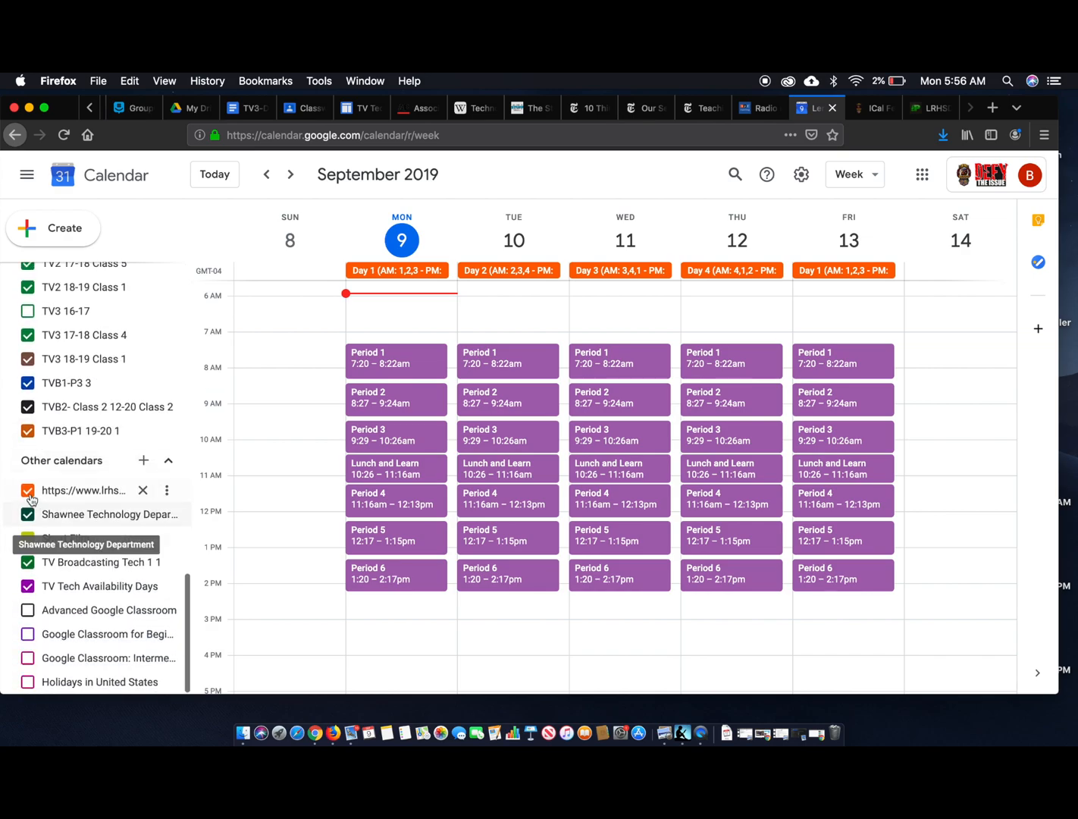
left_click(28, 491)
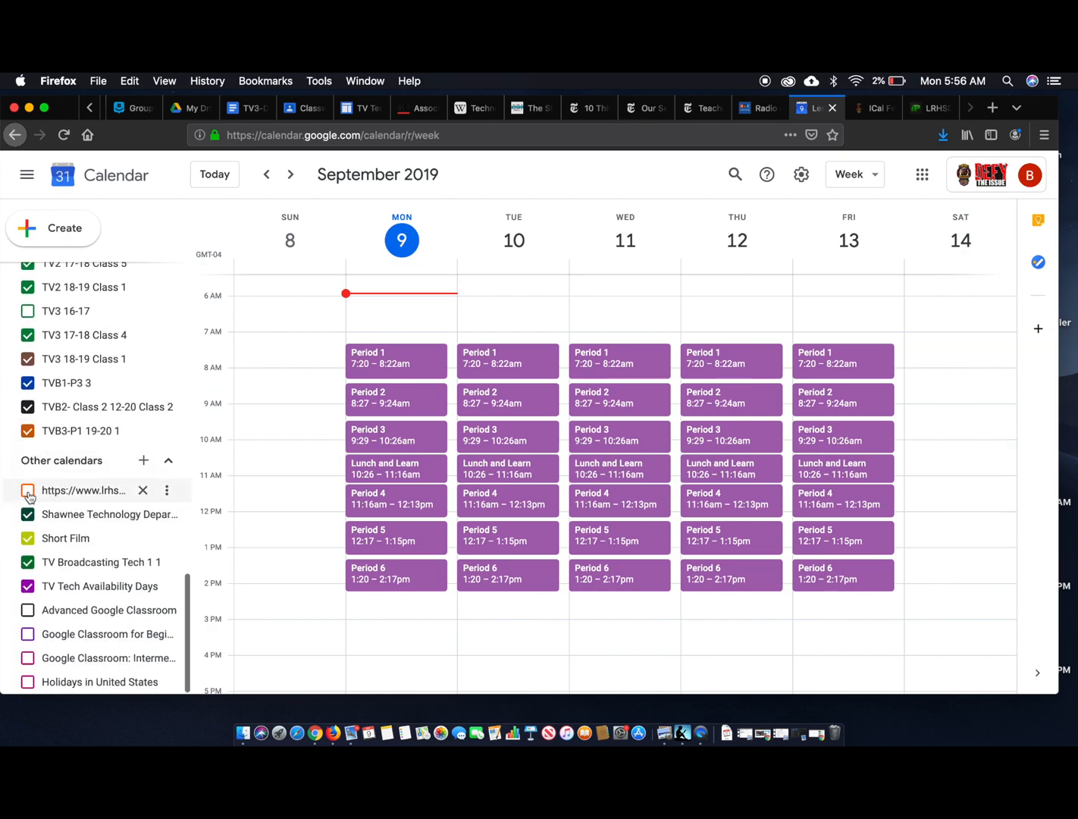
left_click(28, 491)
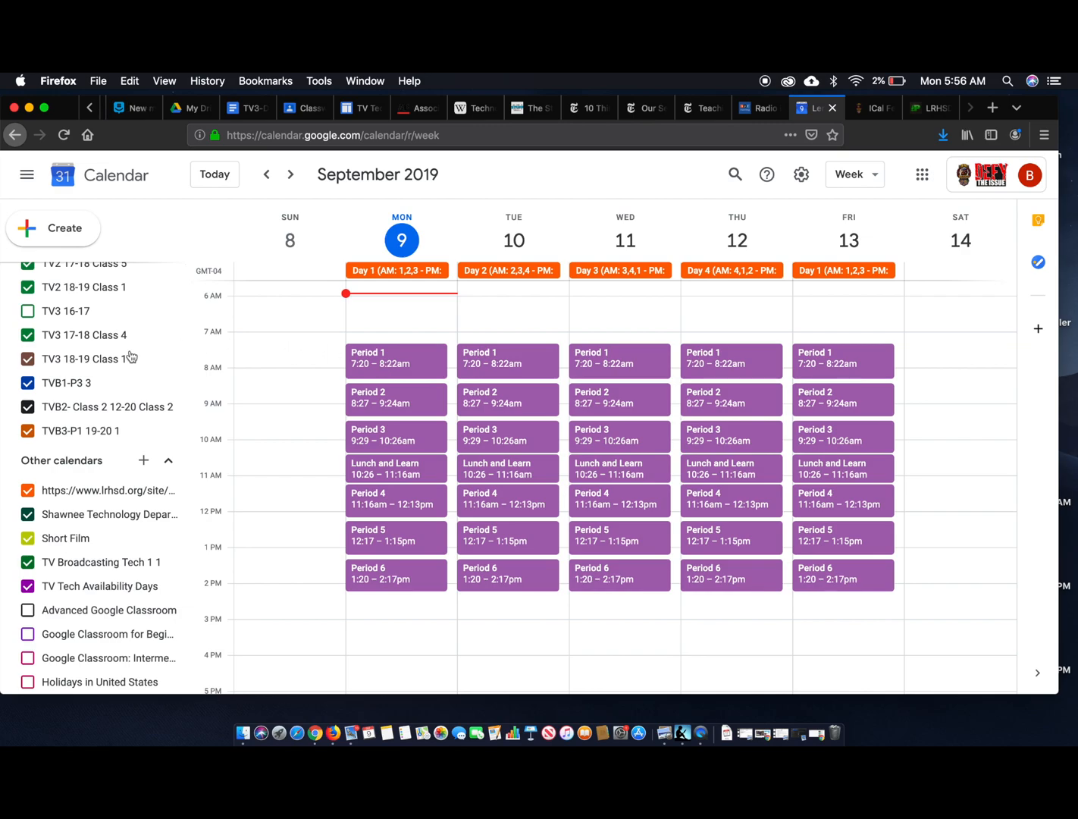
Step: Hide the Class Schedule Template calendar and show it again
scroll(77, 398, "up", 5)
scroll(77, 398, "up", 10)
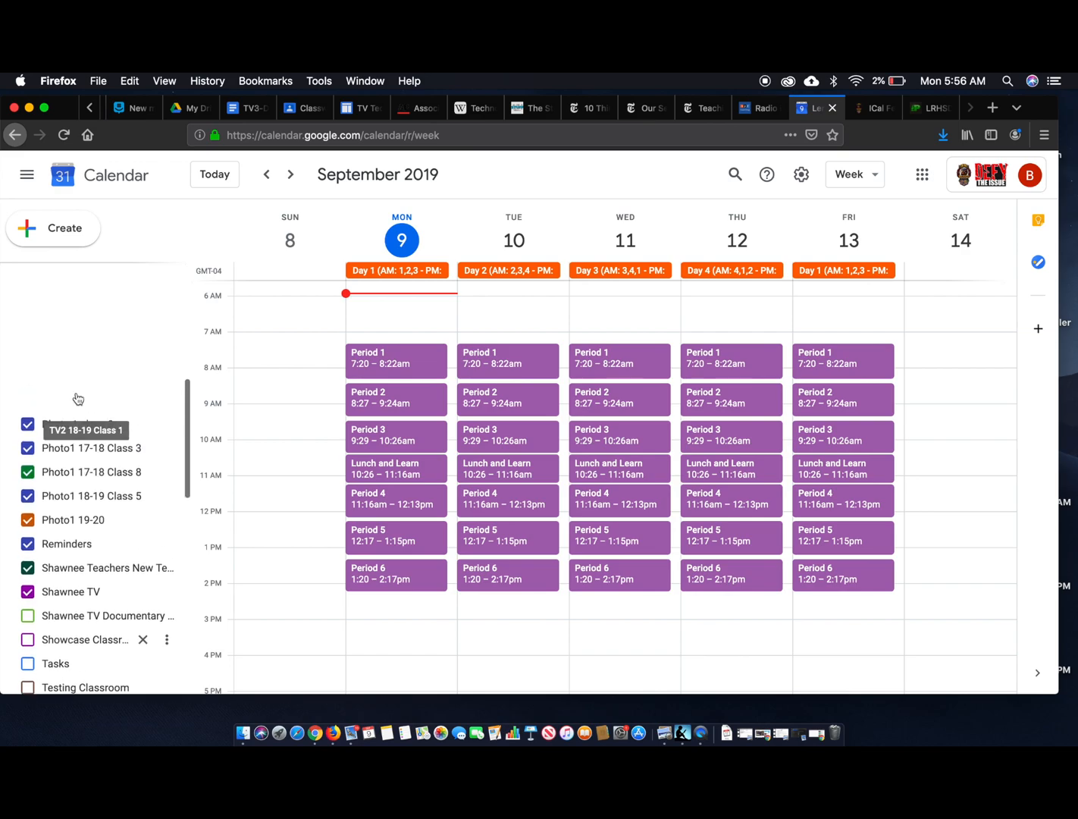
scroll(77, 398, "down", 1)
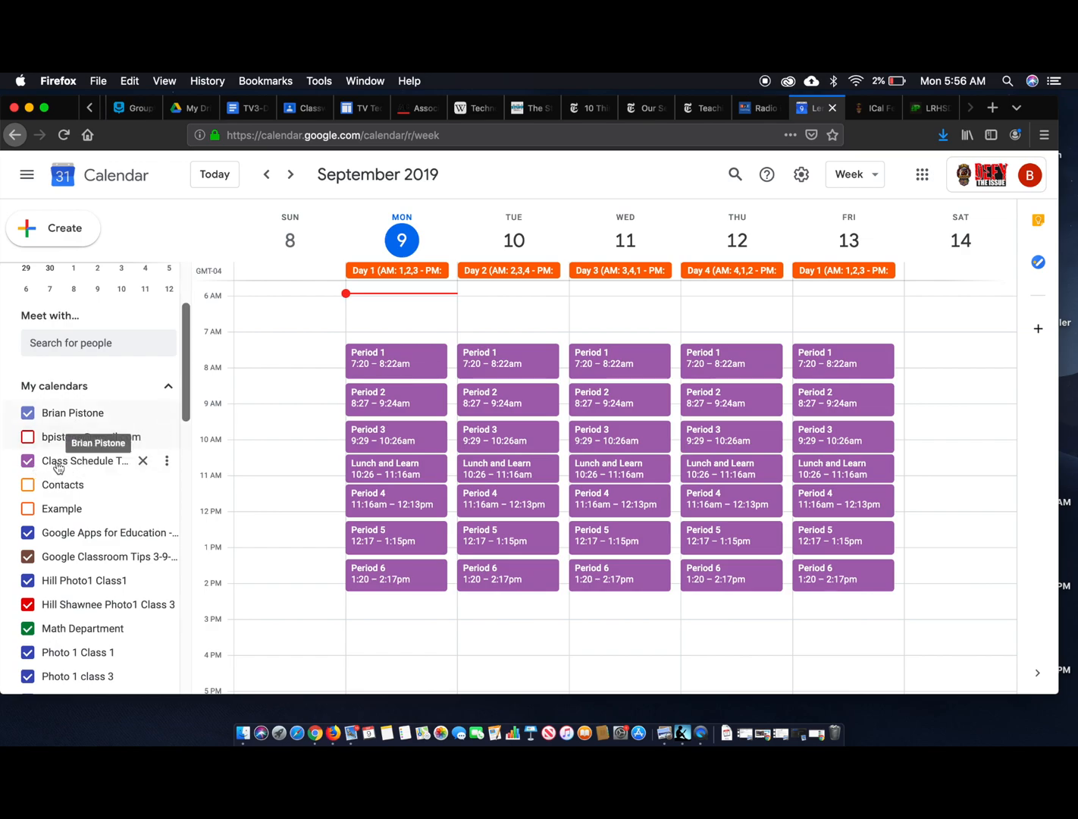
left_click(62, 467)
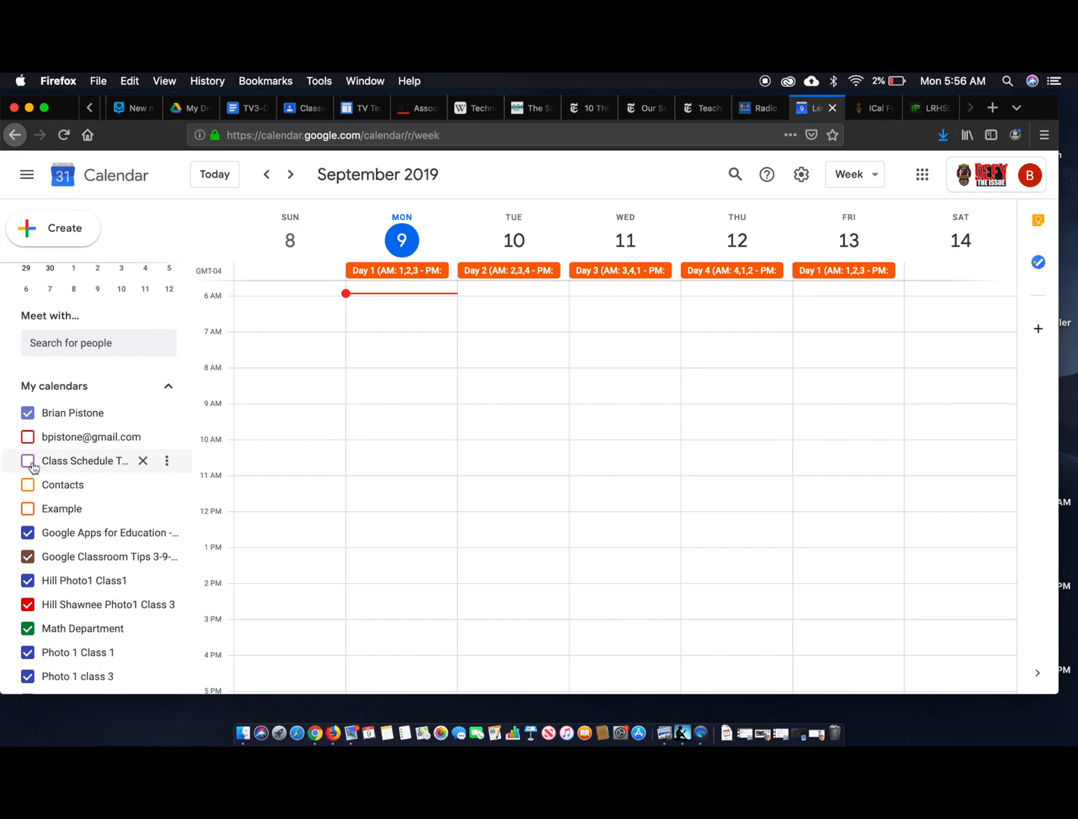
left_click(43, 466)
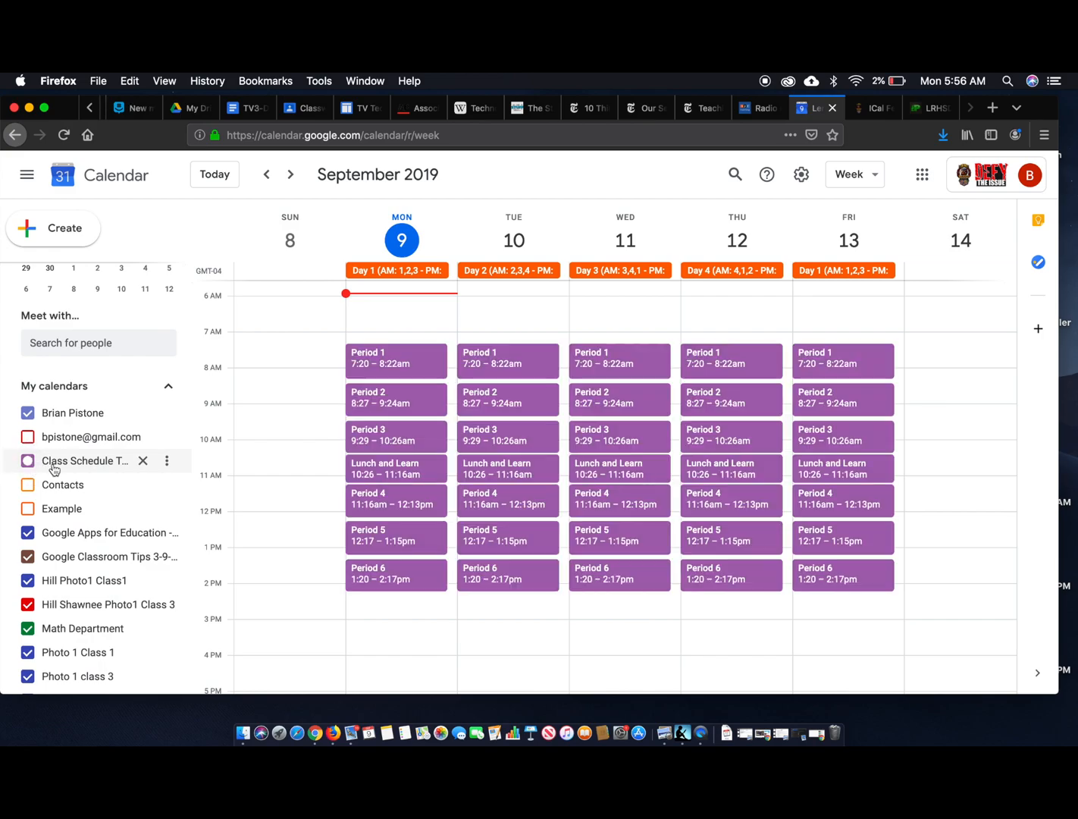
Step: Create a new calendar named ClassSchedule2 and return to the week view
scroll(135, 425, "down", 20)
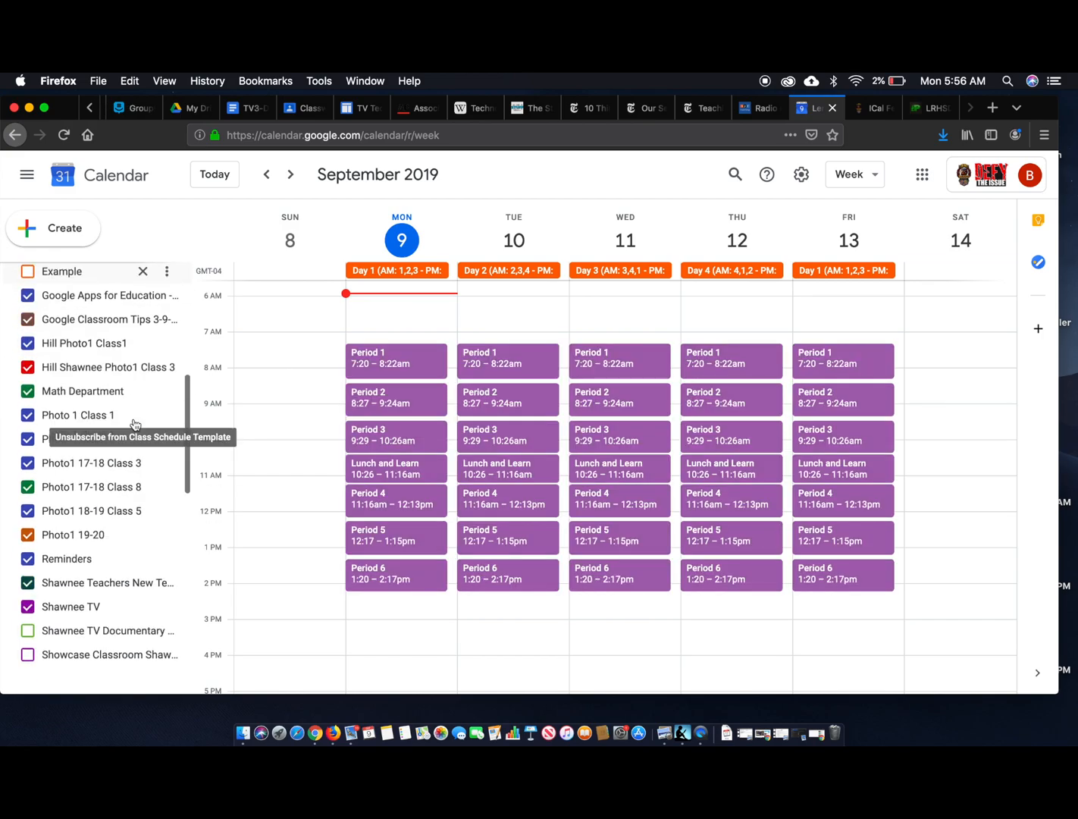
scroll(135, 425, "up", 20)
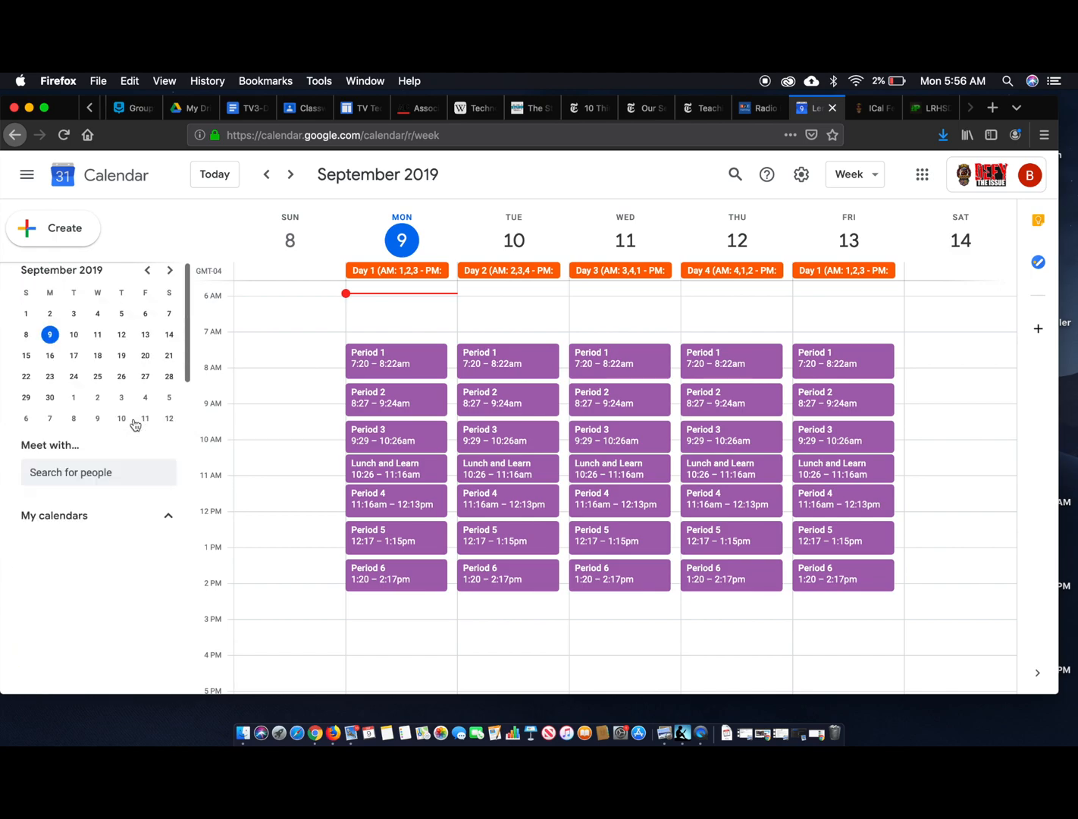
scroll(121, 455, "down", 5)
scroll(95, 521, "down", 10)
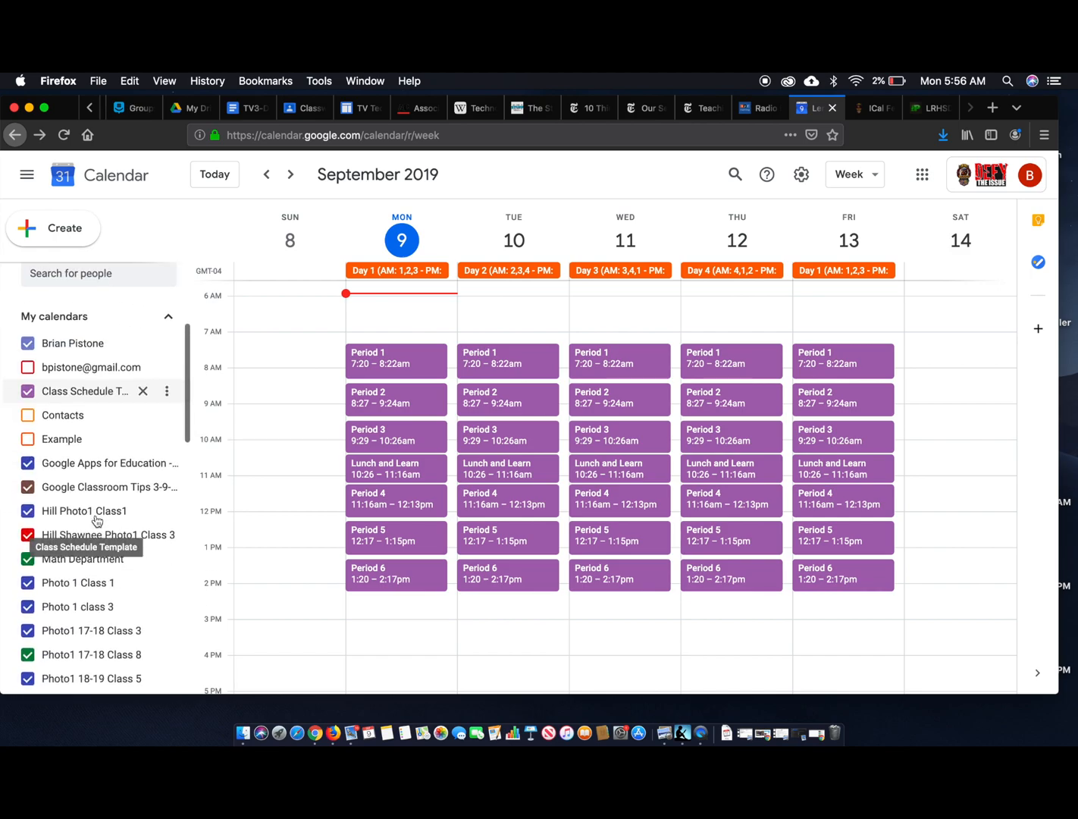
scroll(96, 520, "down", 5)
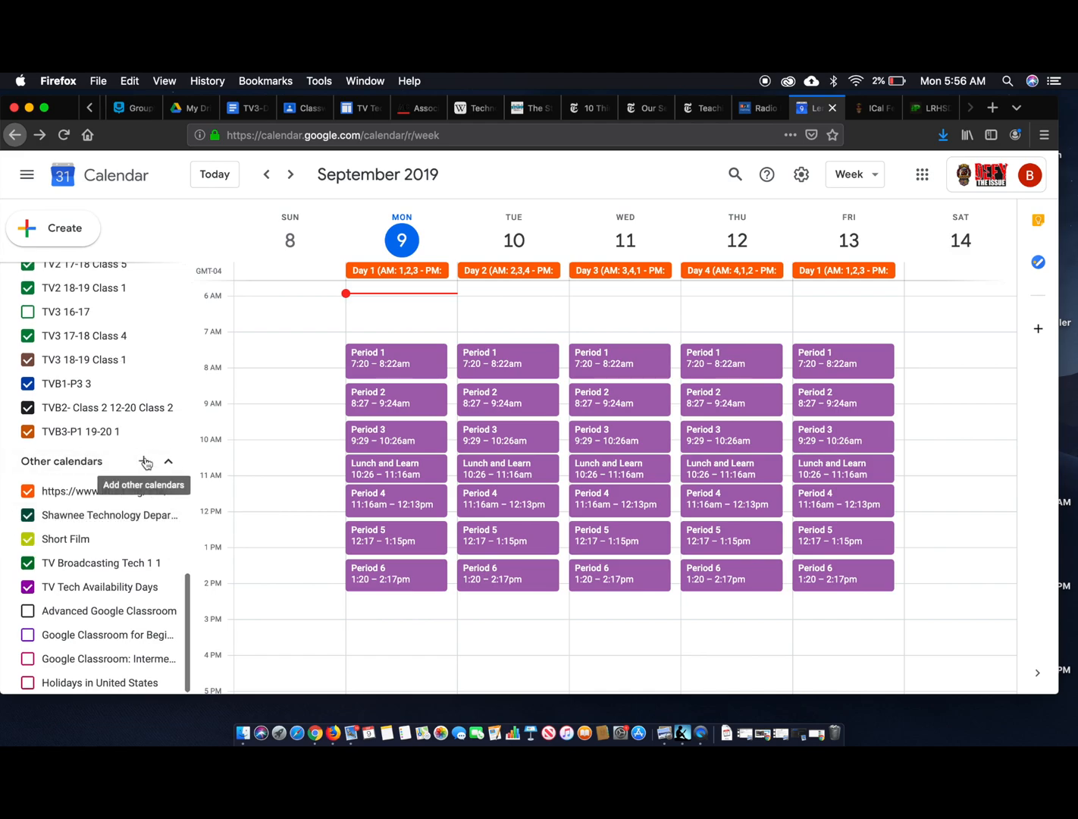
scroll(117, 464, "up", 1)
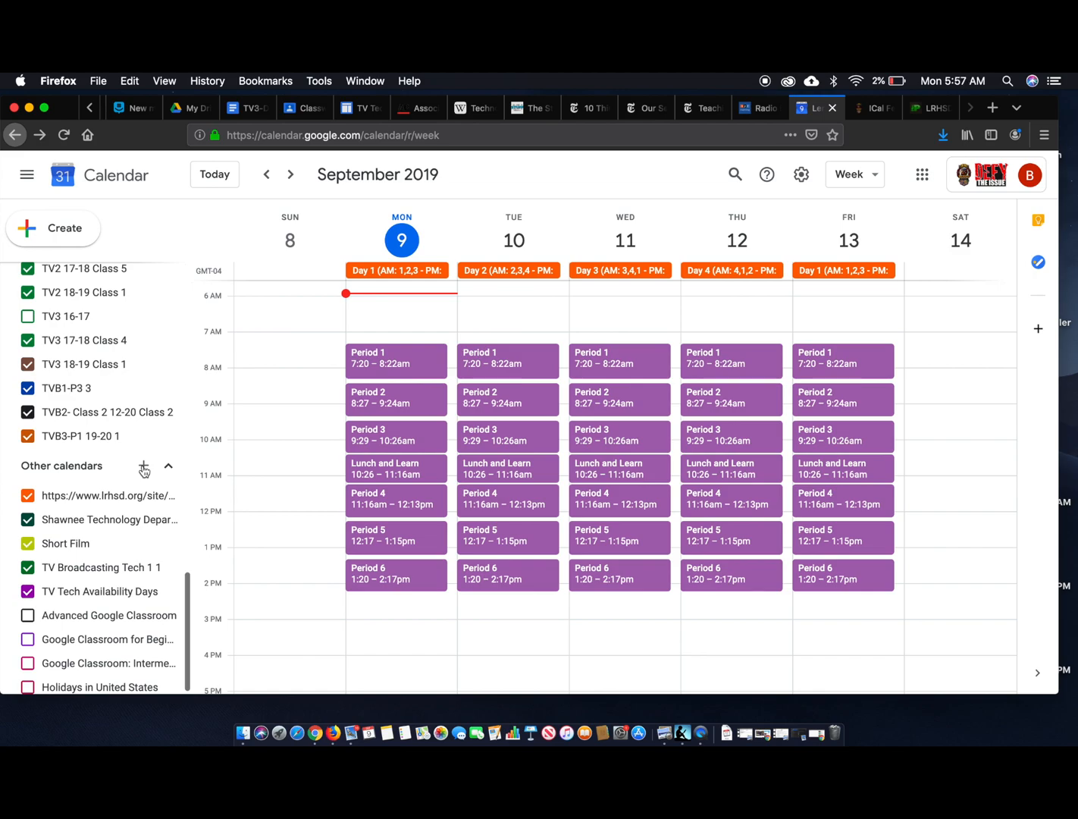
left_click(143, 469)
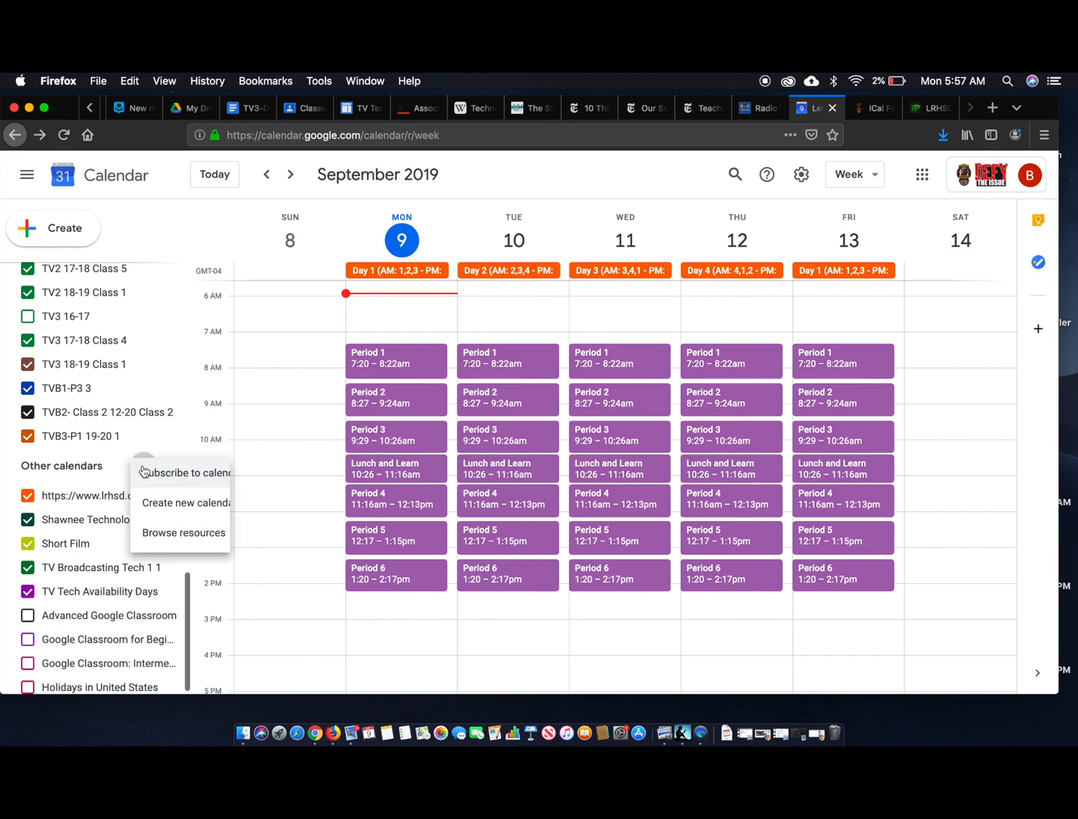
left_click(181, 506)
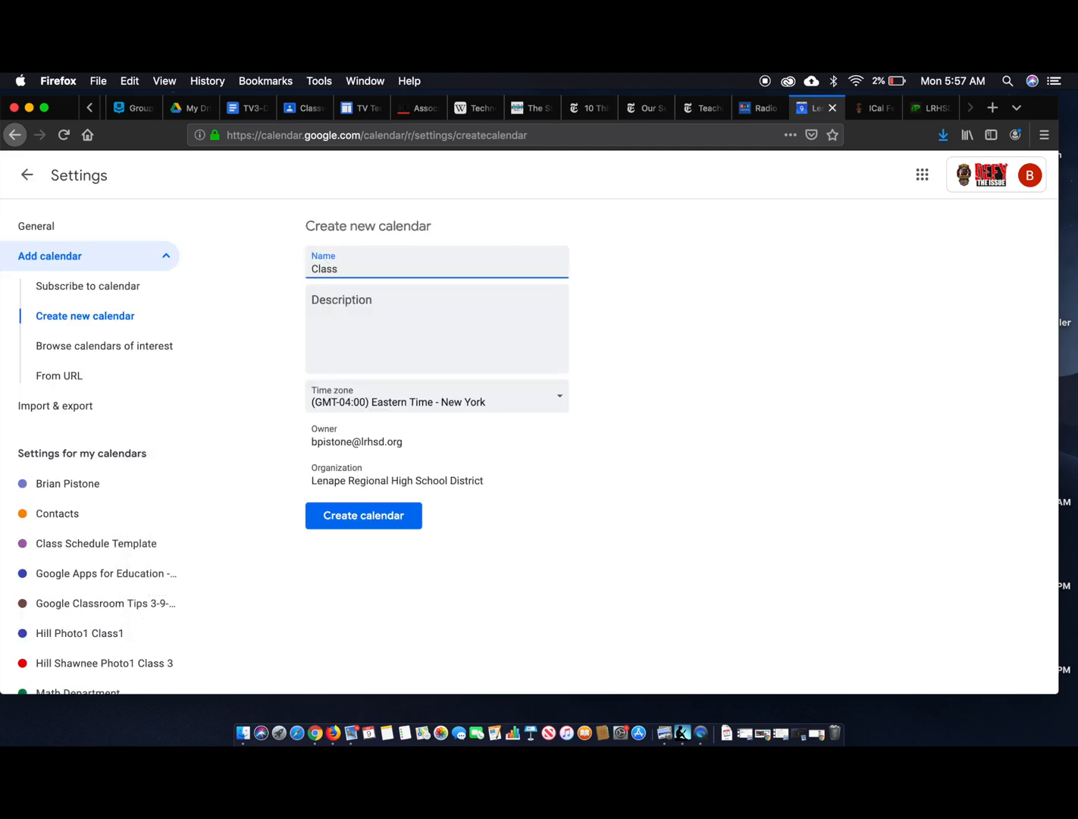
type("ClassSchedule2")
left_click(368, 516)
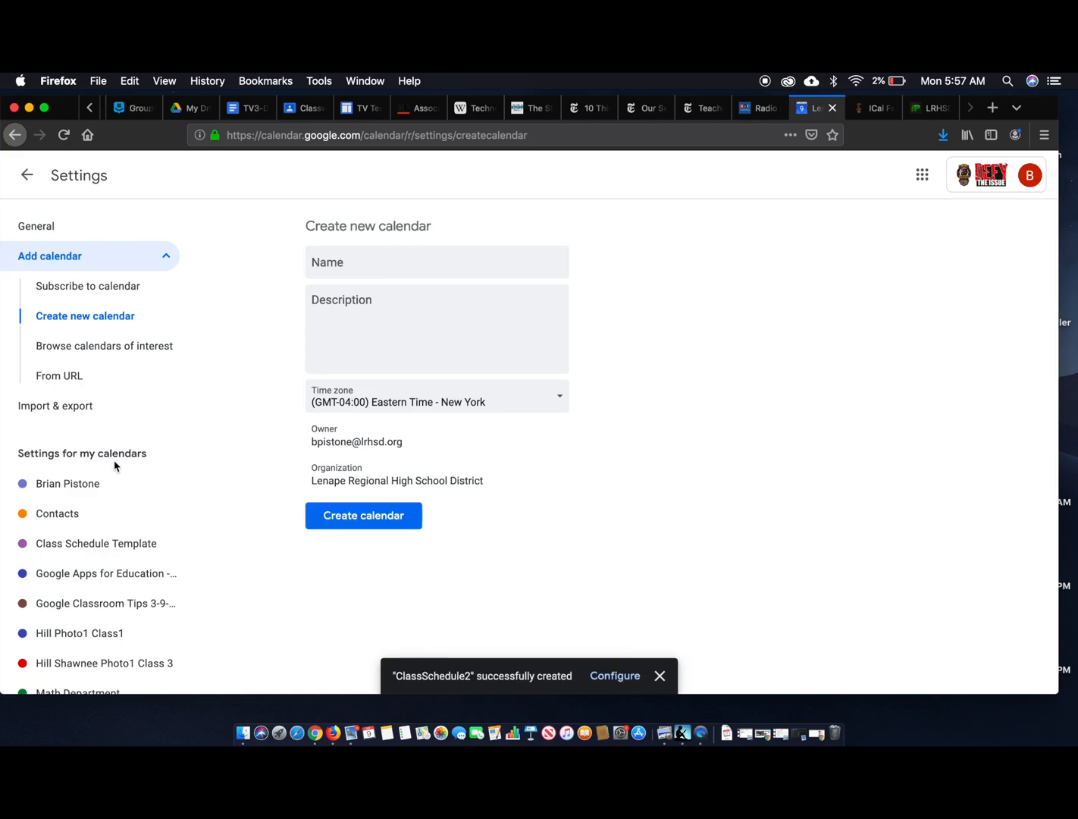
left_click(26, 185)
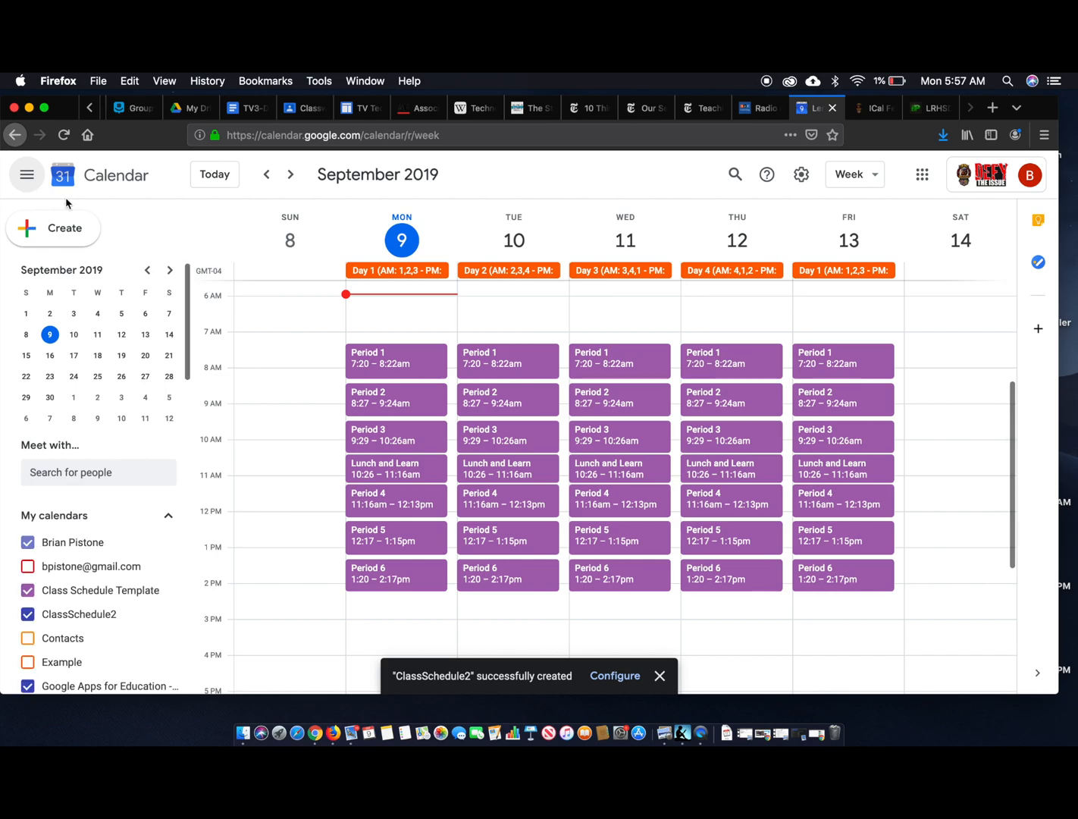
scroll(54, 377, "down", 3)
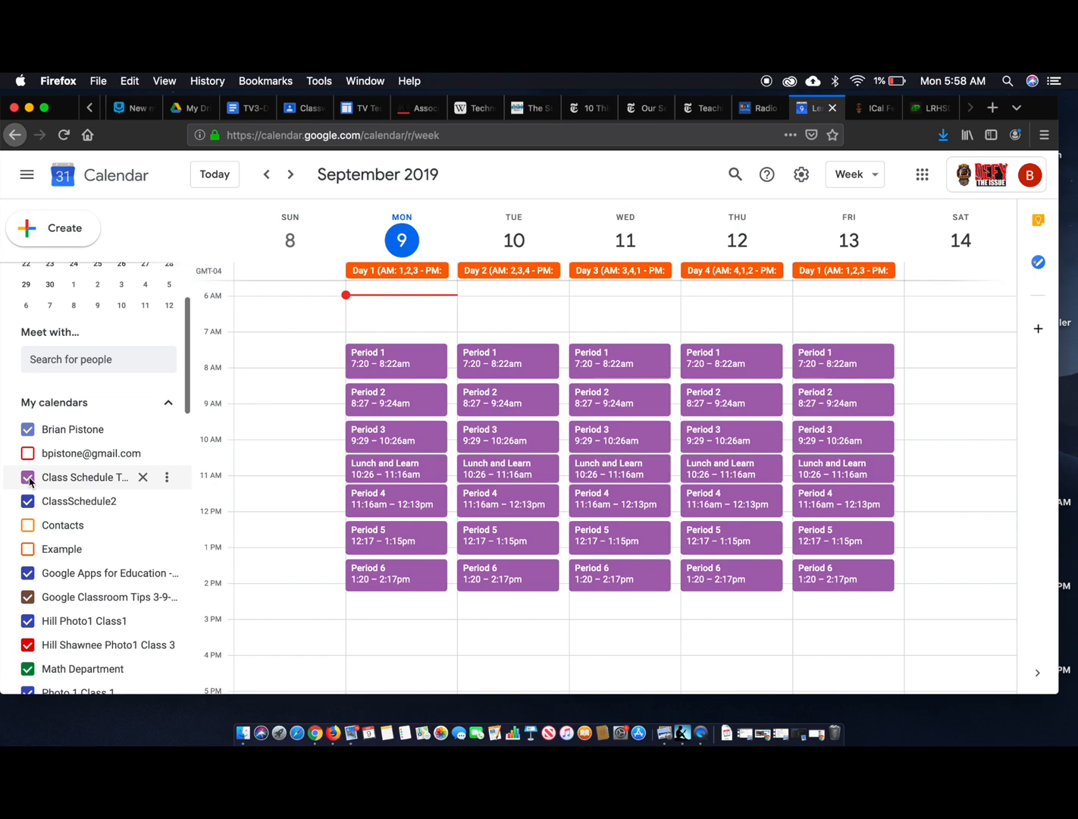
left_click(29, 478)
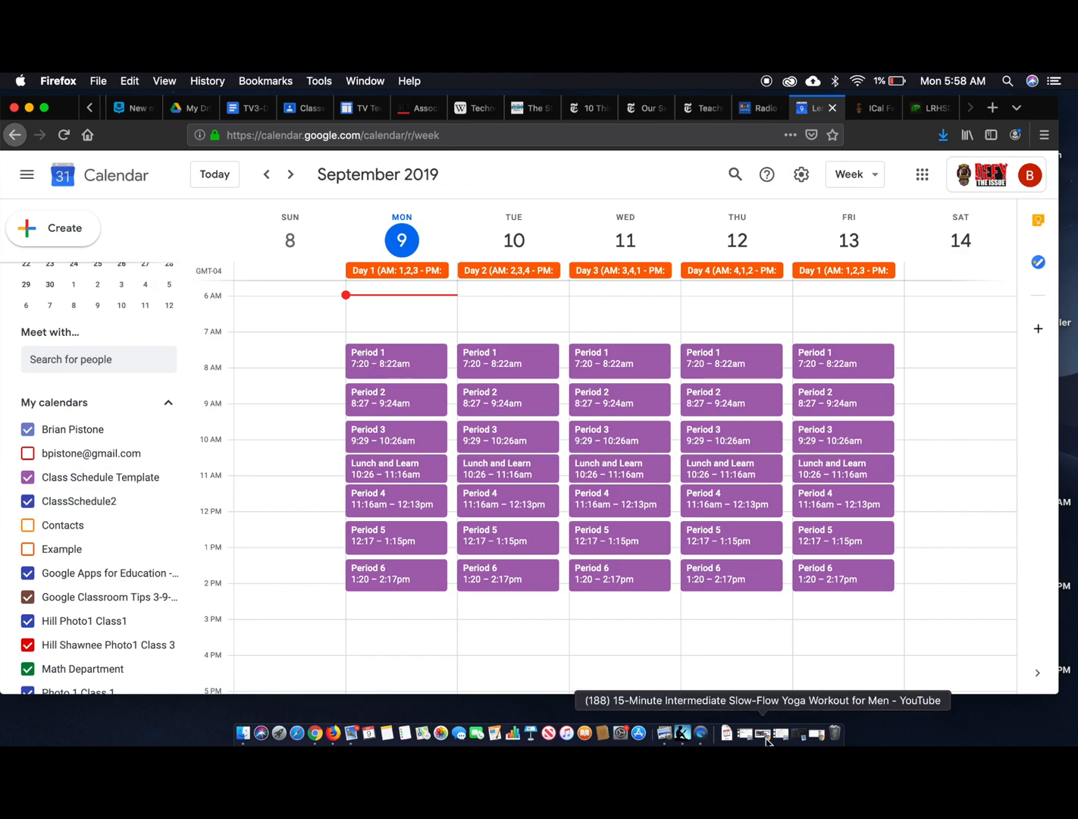
Step: Download the bell schedule template _ClassScheduleTemplate.ics through the link in the LRHSD Google Calendar Tutorial blog post
left_click(929, 112)
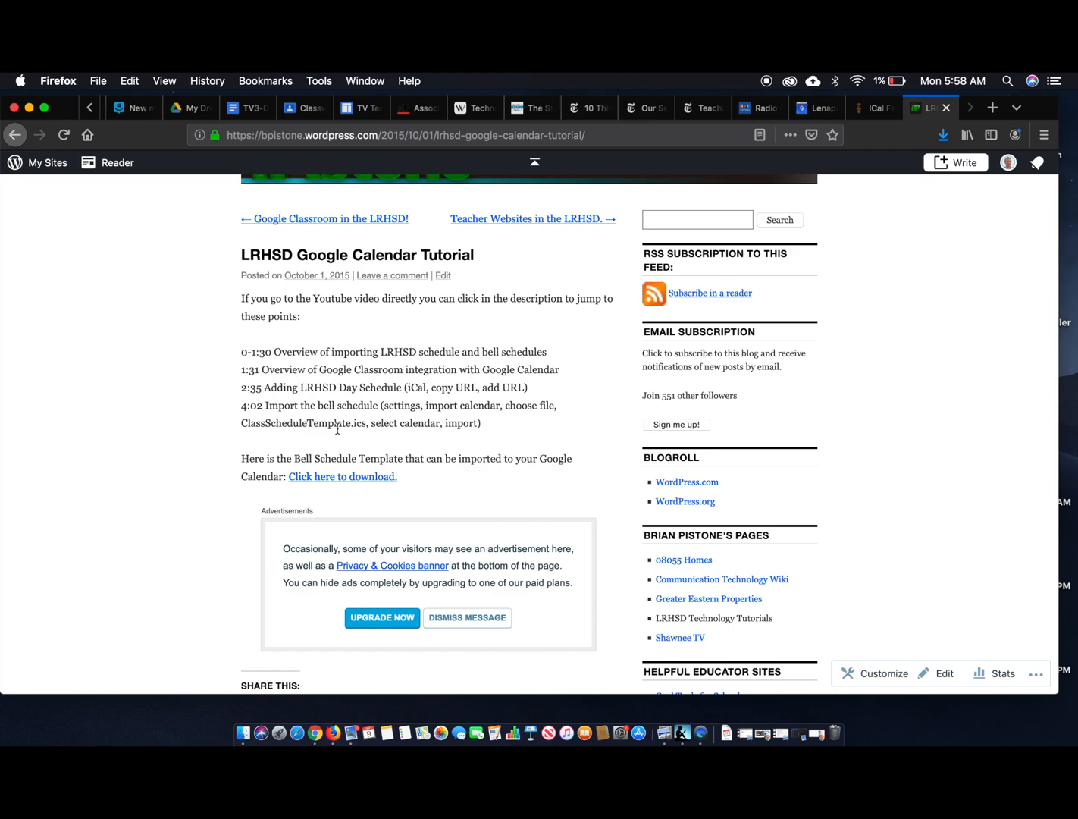
left_click(337, 480)
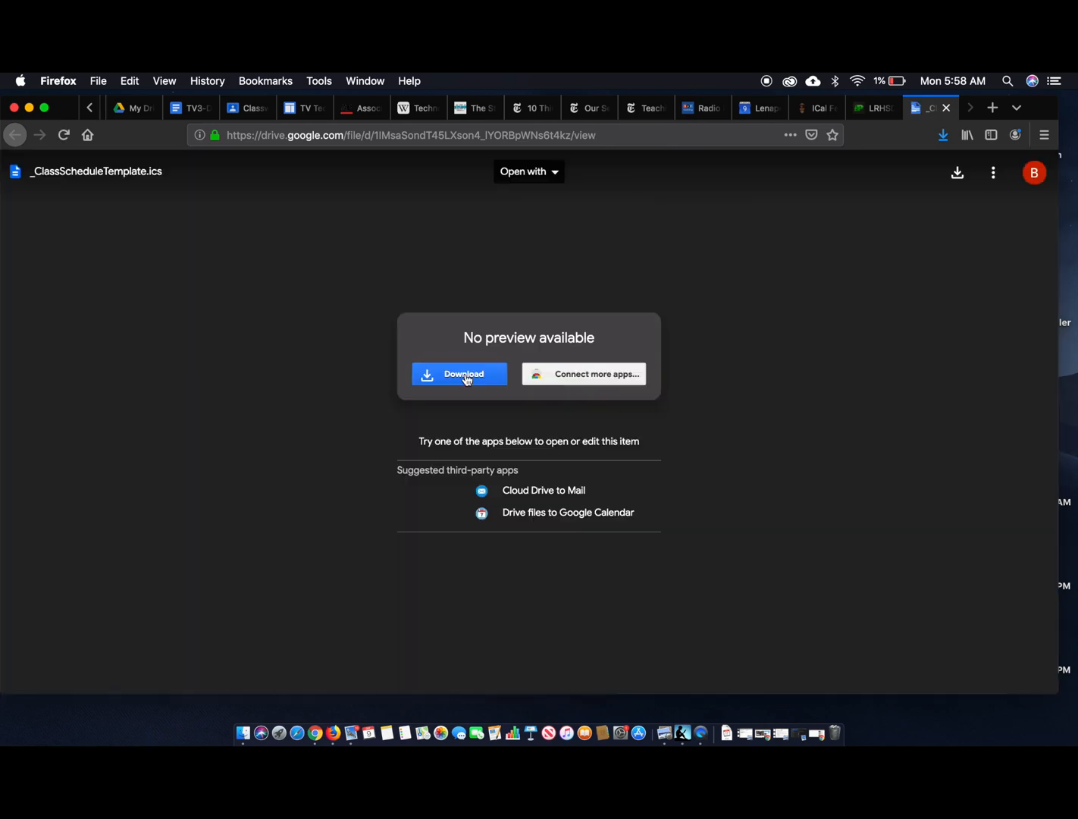
left_click(465, 376)
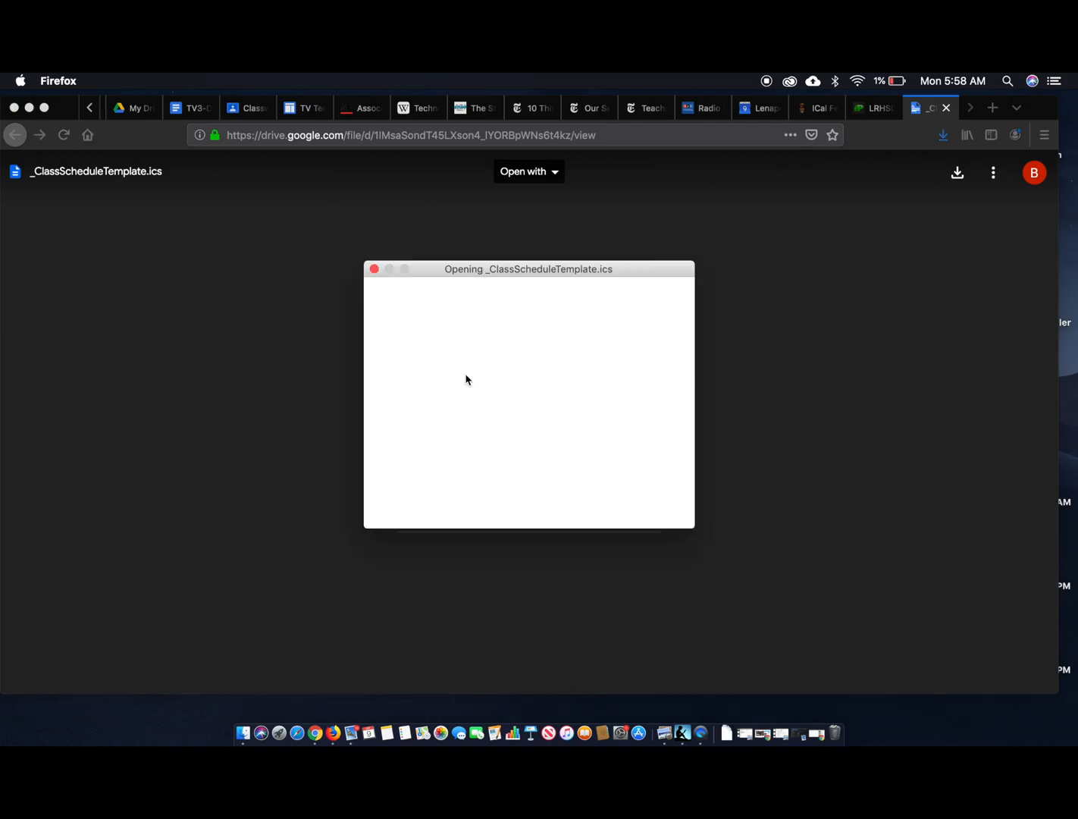
left_click(394, 424)
left_click(650, 486)
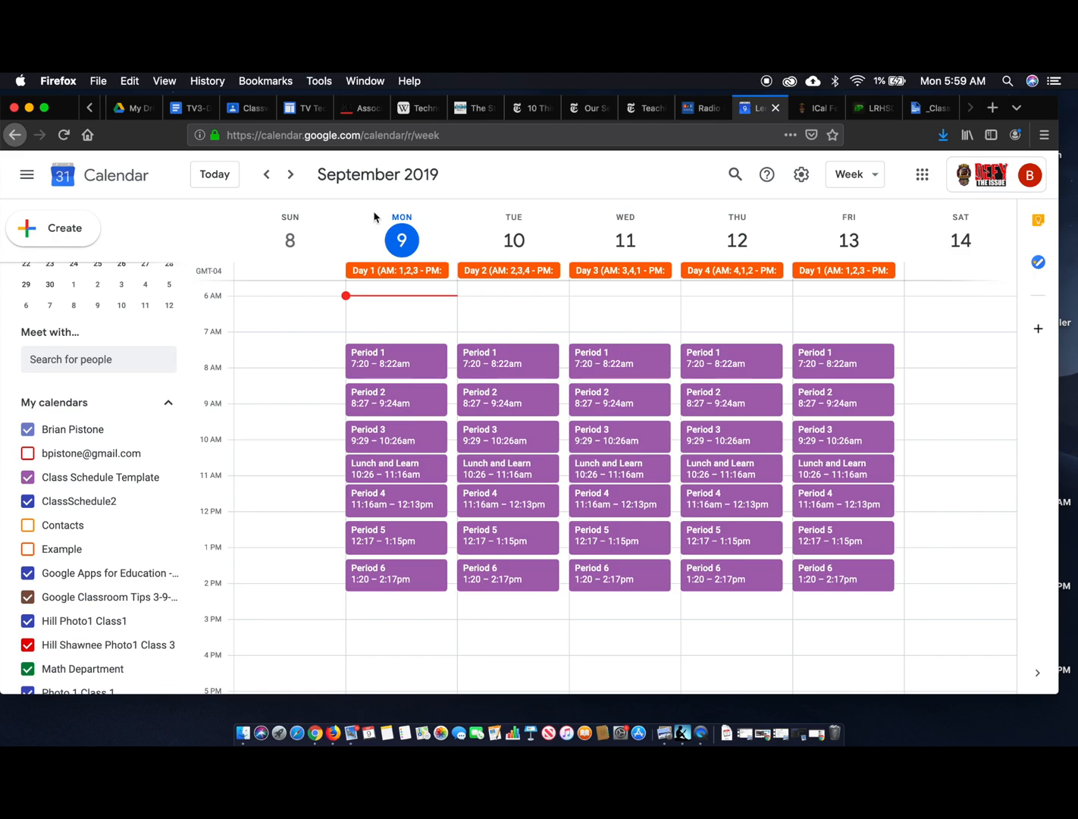
Step: Hide the Class Schedule Template calendar and go to the import and export settings by way of the ClassSchedule2 calendar settings
left_click(28, 478)
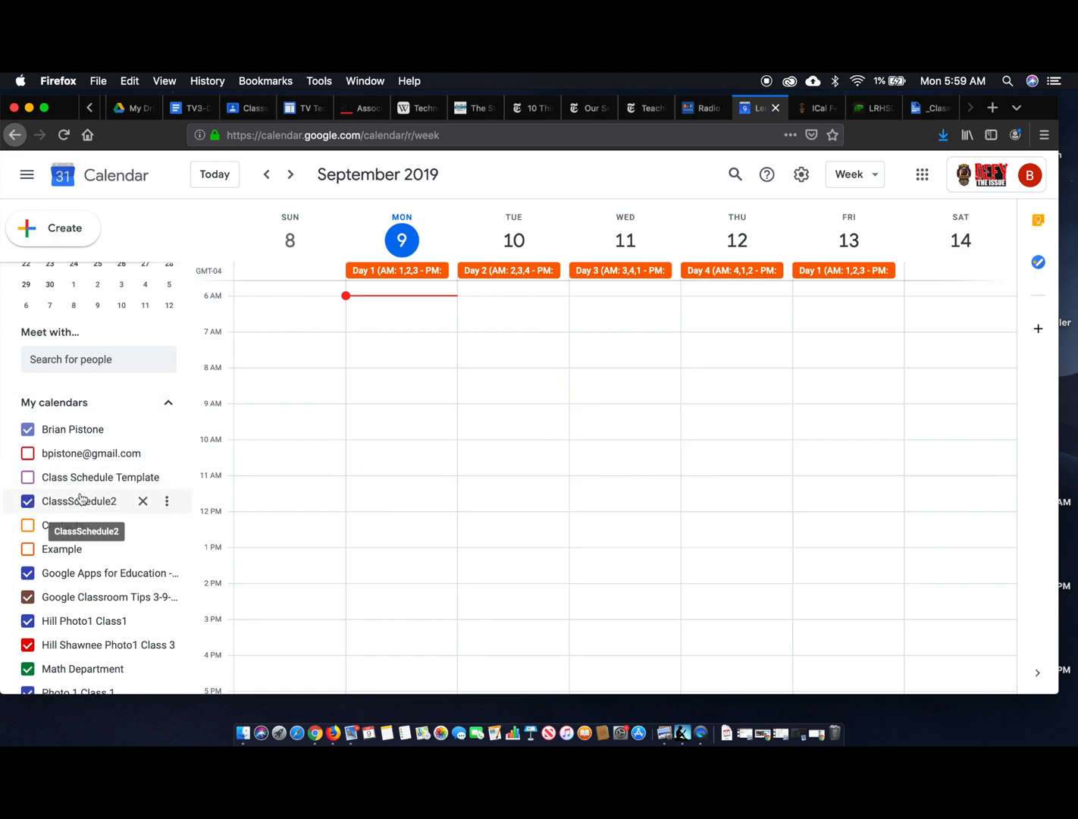
left_click(167, 501)
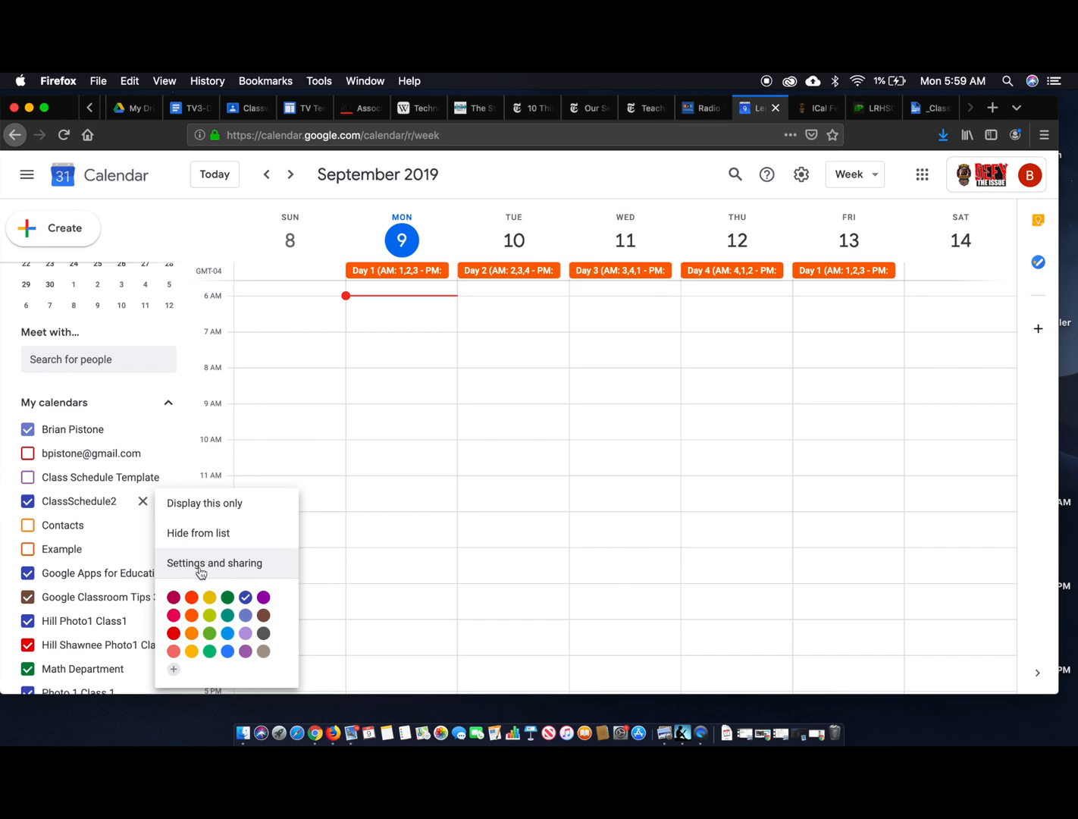
left_click(186, 562)
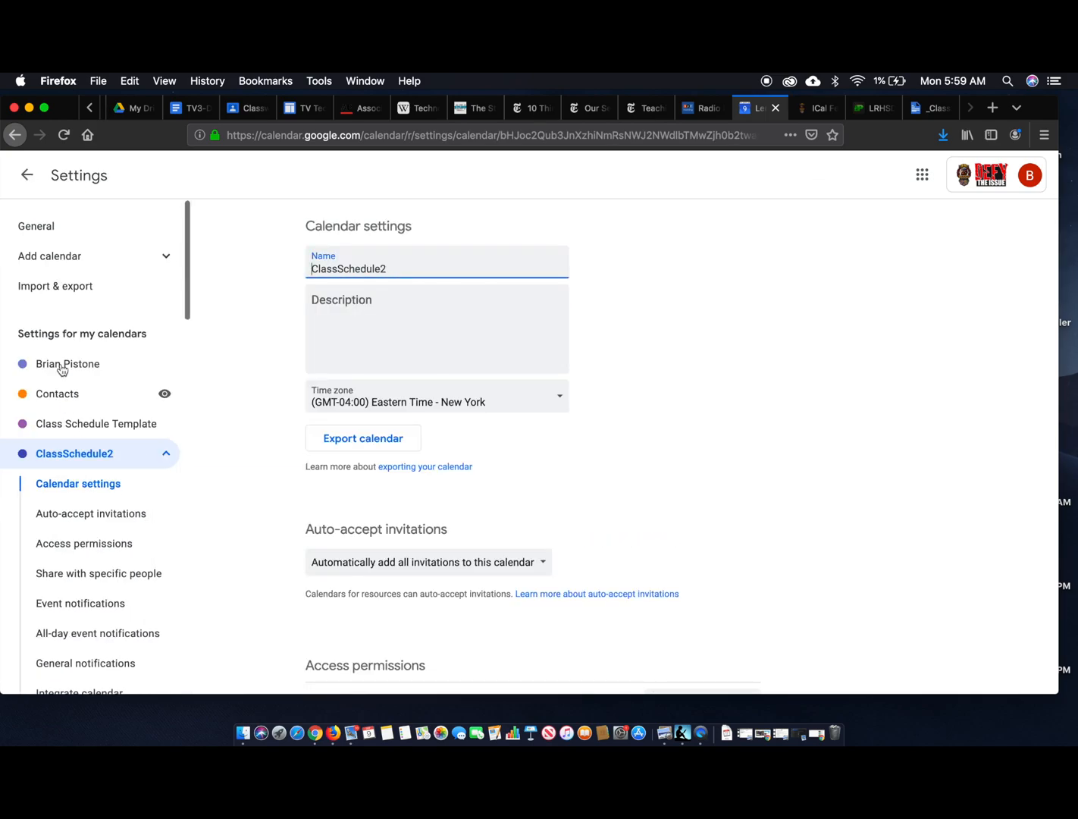
left_click(59, 292)
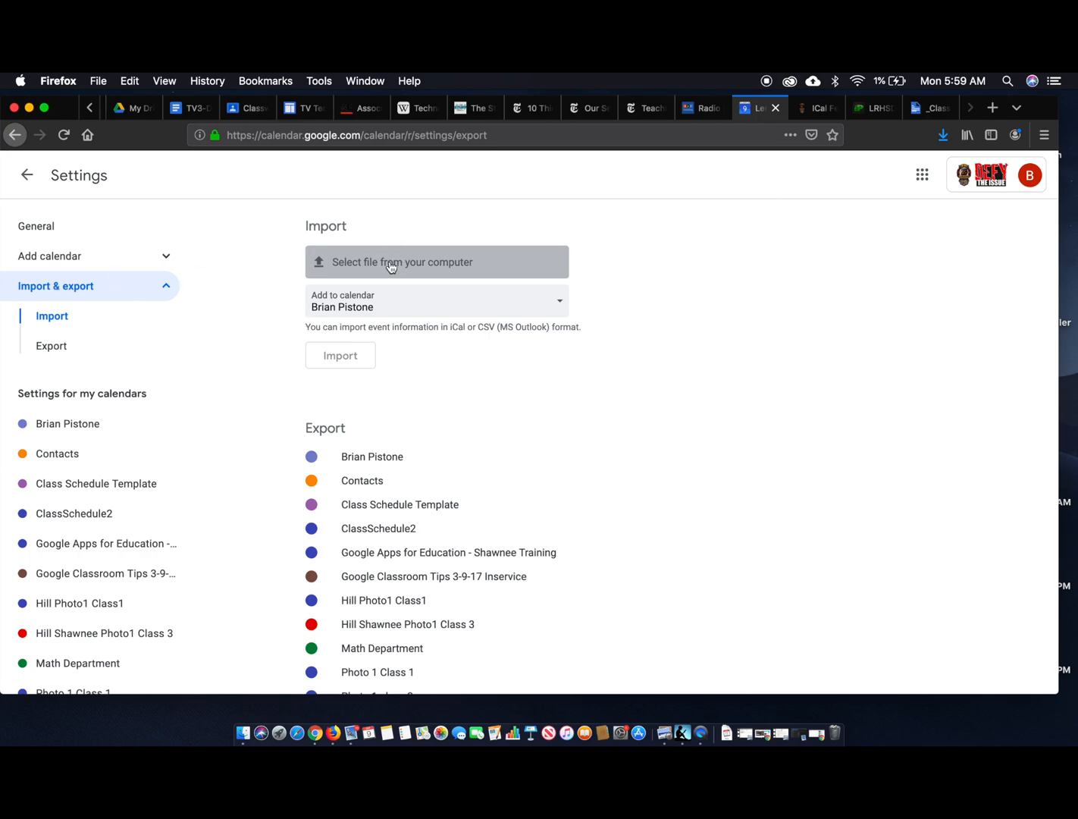
Step: Review the blog post's template download link and the _ClassScheduleTemplate.ics file page, and return to the calendar import settings
left_click(870, 111)
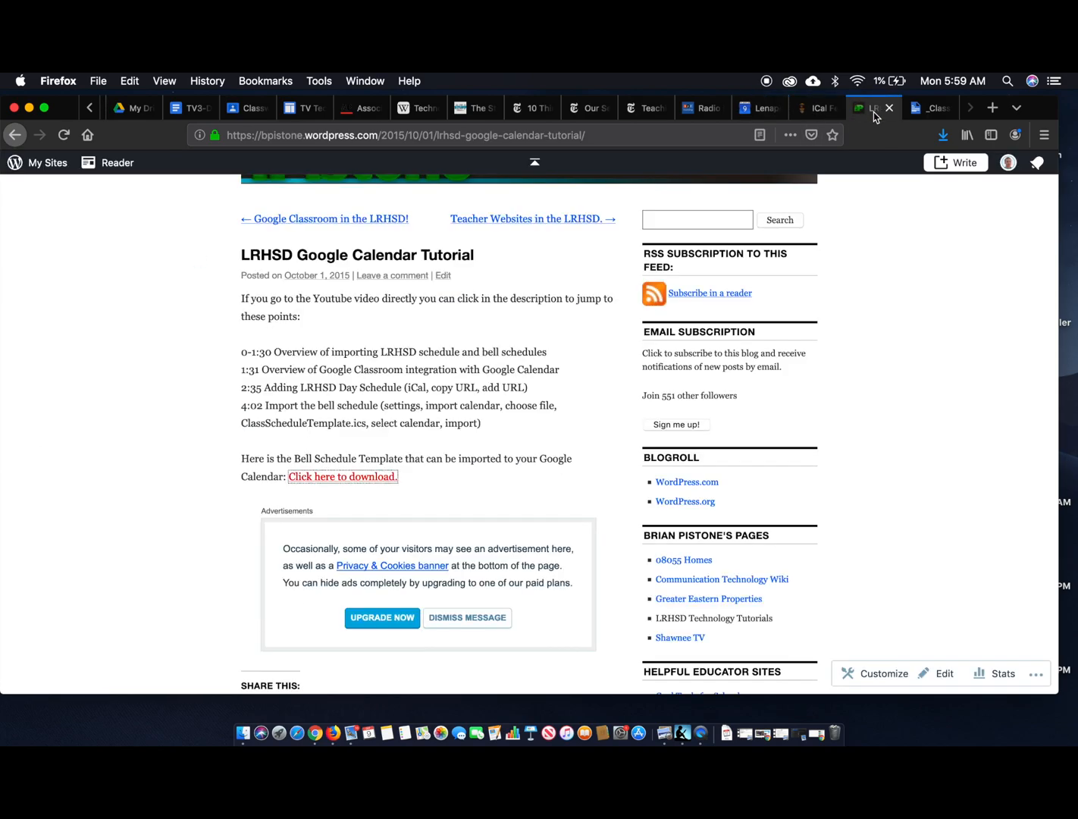
left_click(934, 113)
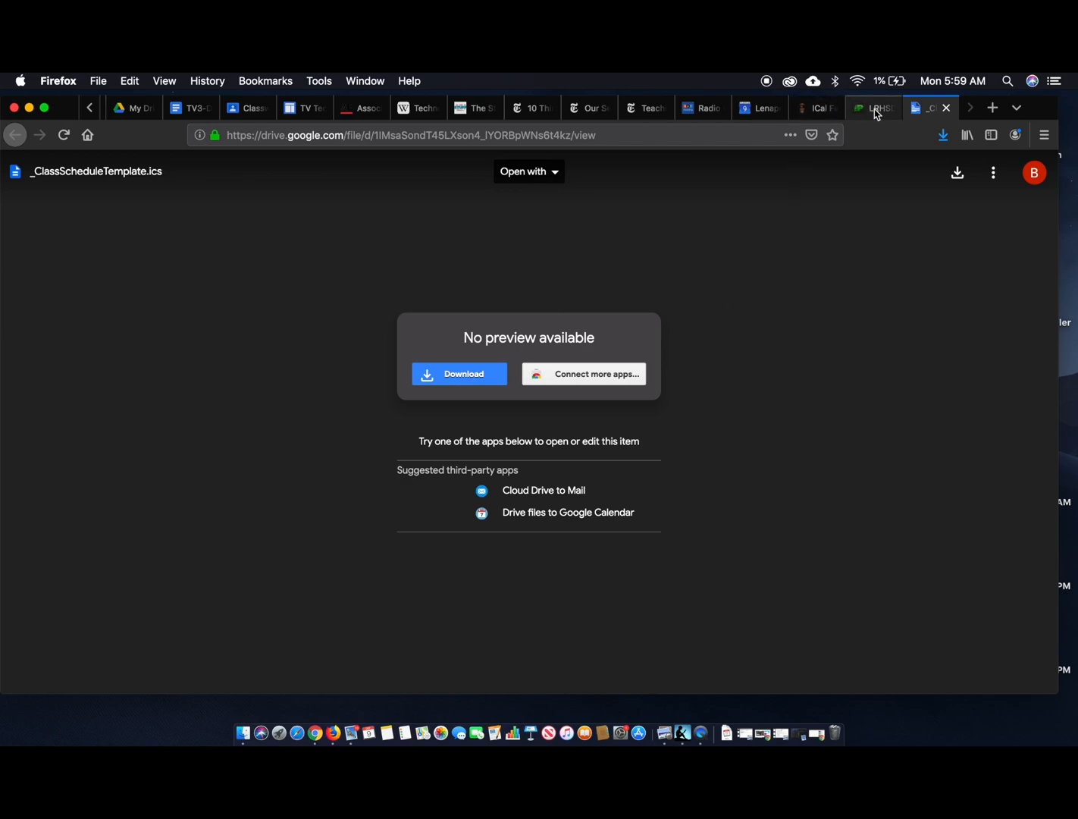
left_click(762, 108)
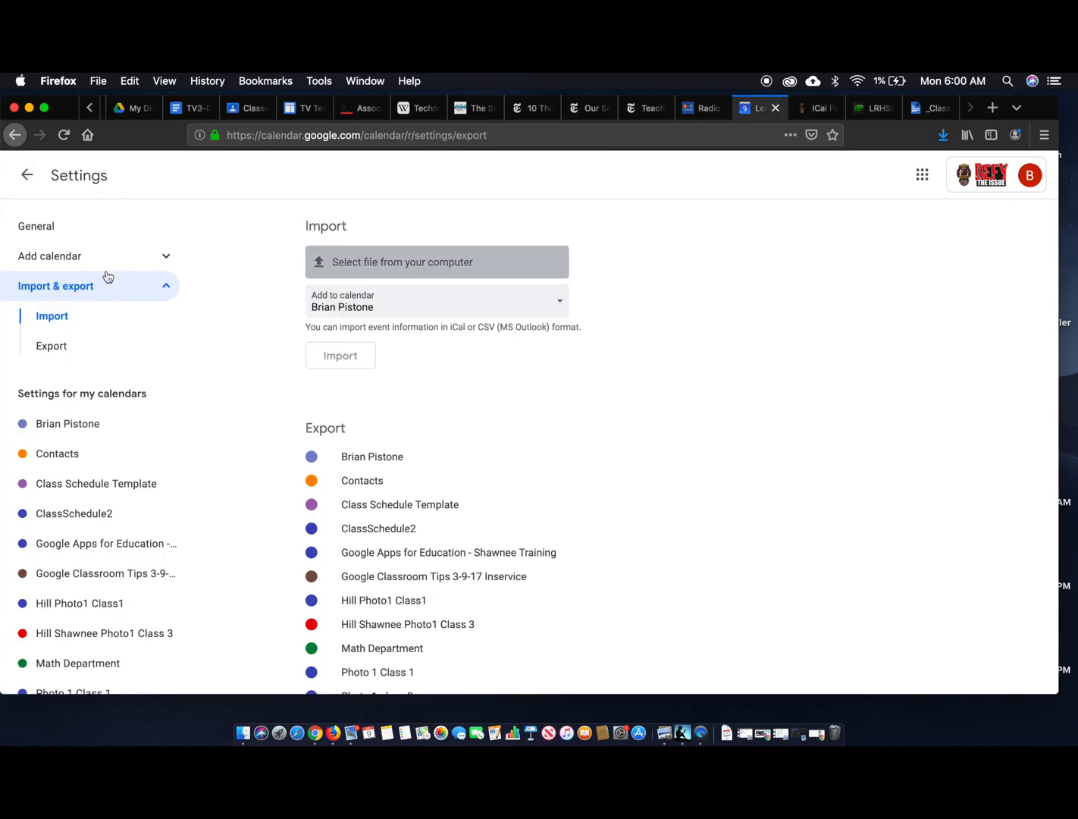
Step: Choose _ClassScheduleTemplate(1).ics from the Downloads folder as the file to import
left_click(379, 268)
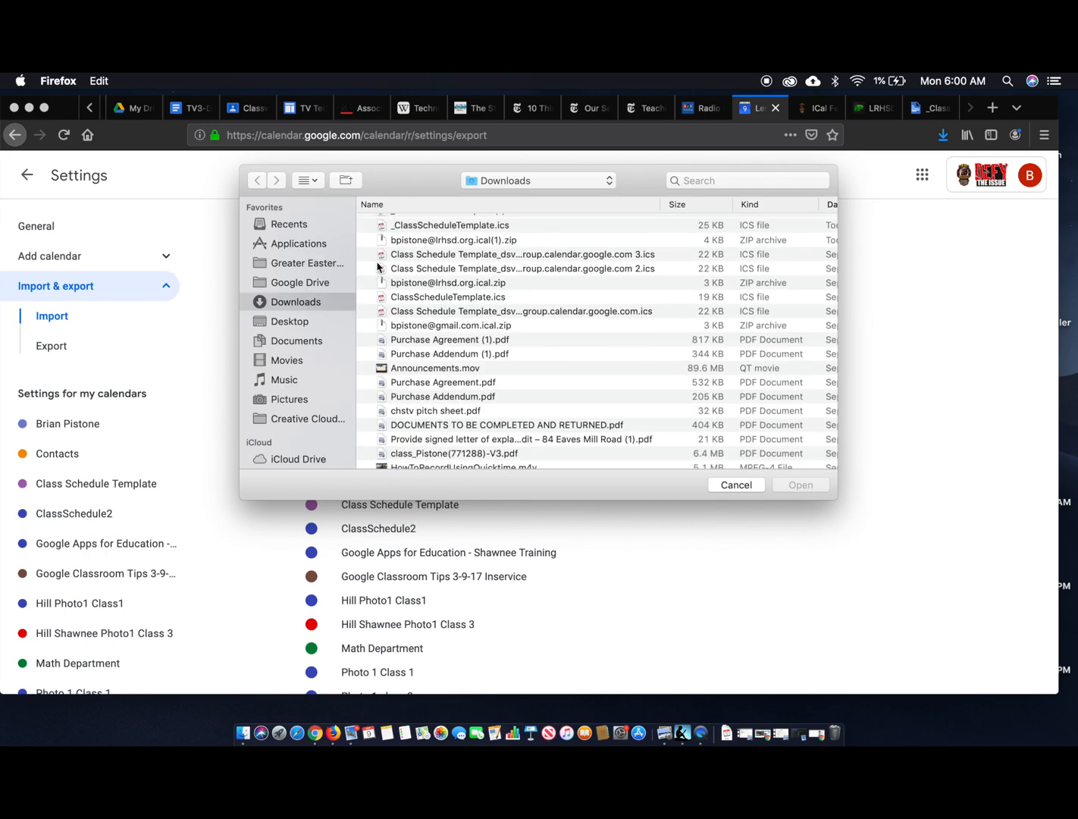
left_click(476, 222)
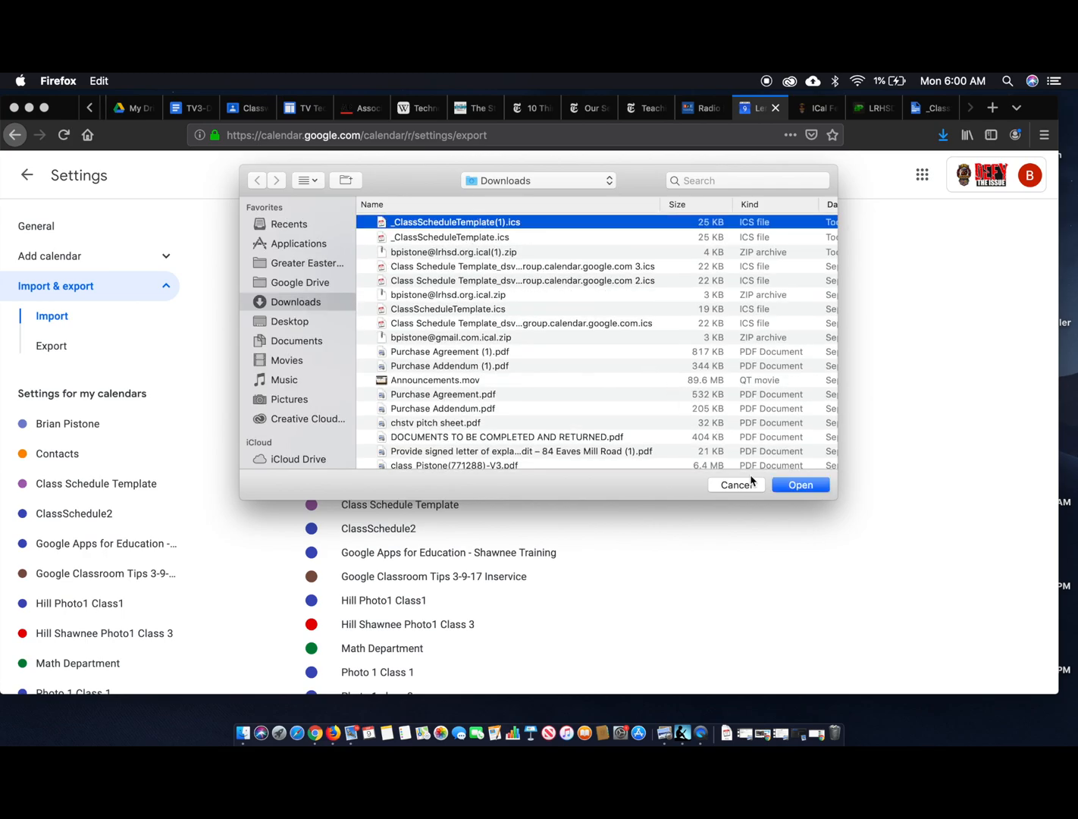
left_click(801, 485)
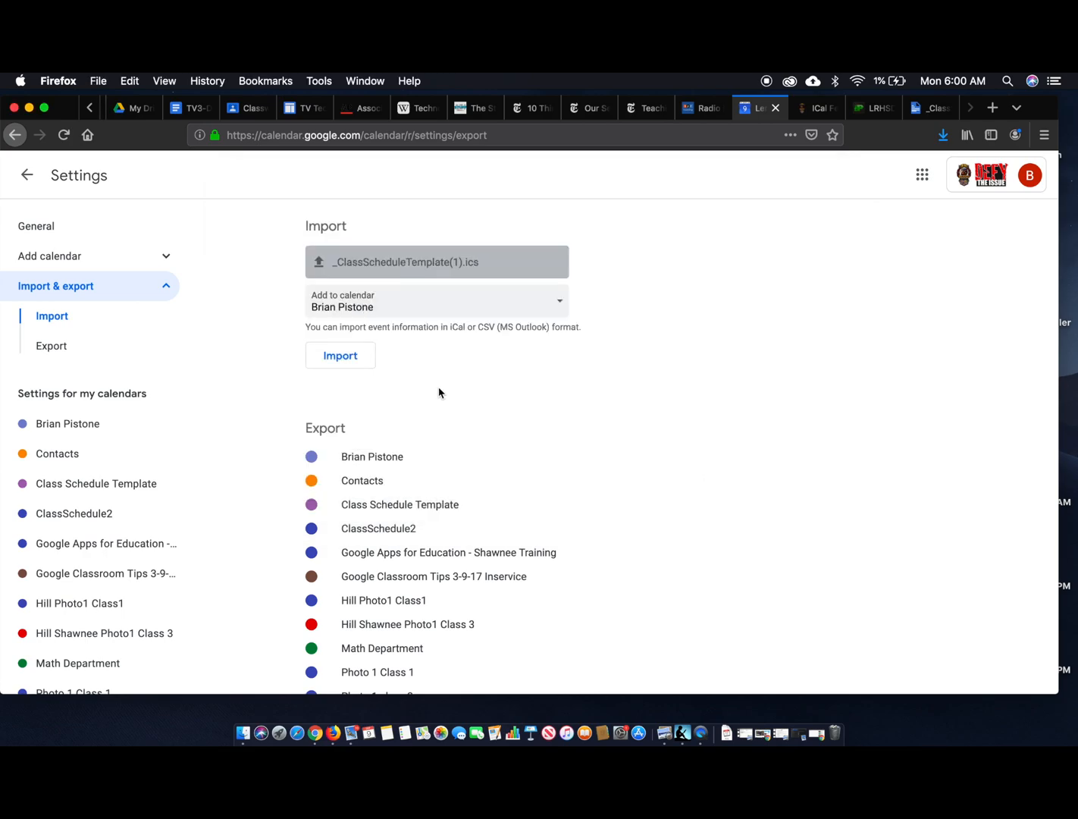
Step: Import the chosen file's events into the ClassSchedule2 calendar and return to the week view
left_click(410, 306)
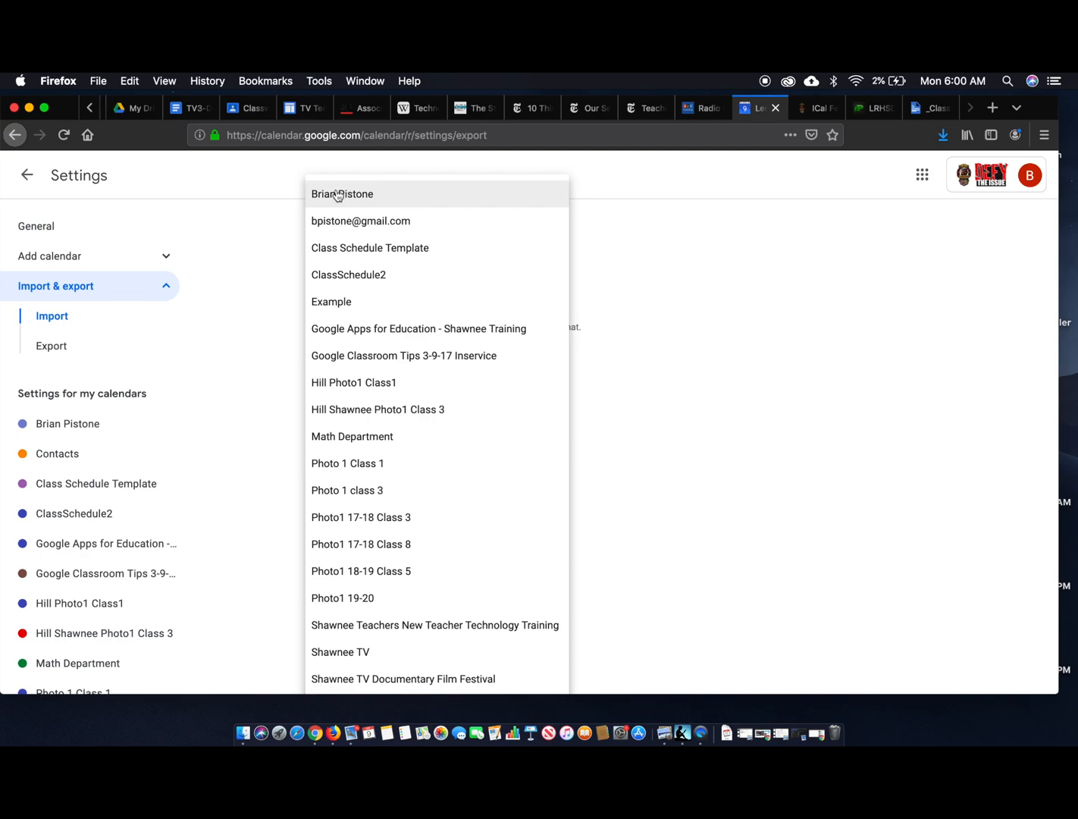
left_click(357, 276)
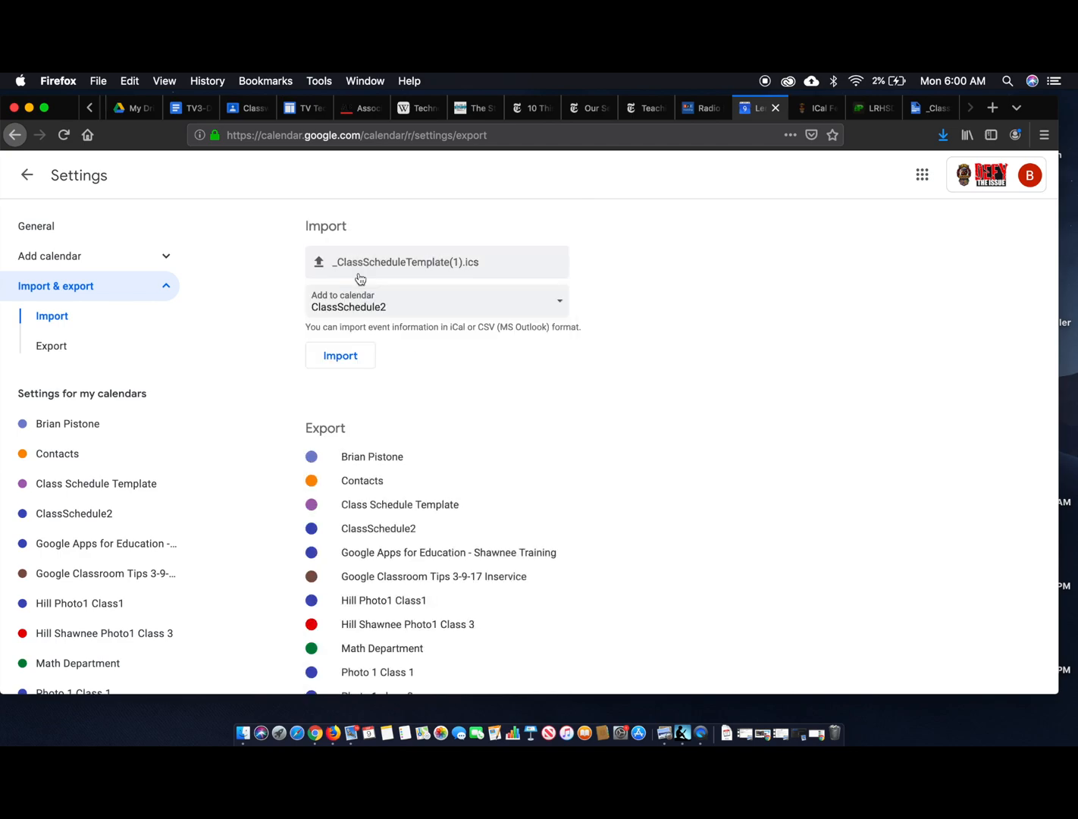
left_click(344, 355)
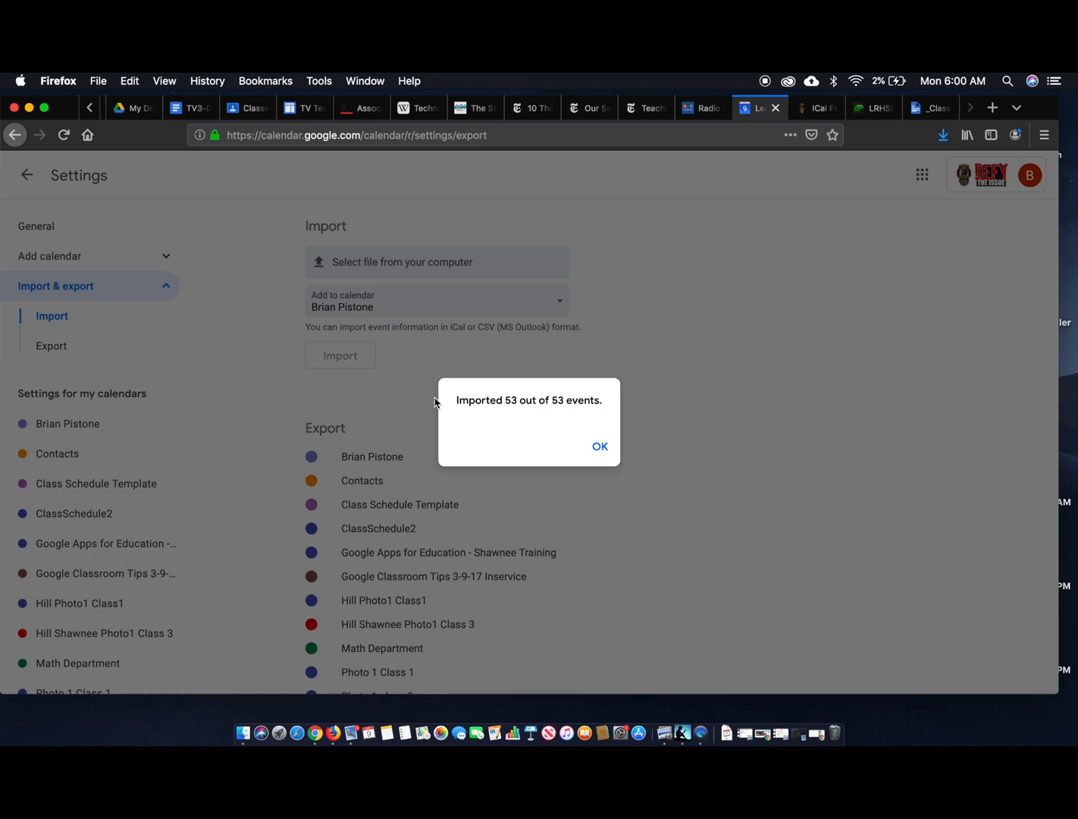
left_click(600, 448)
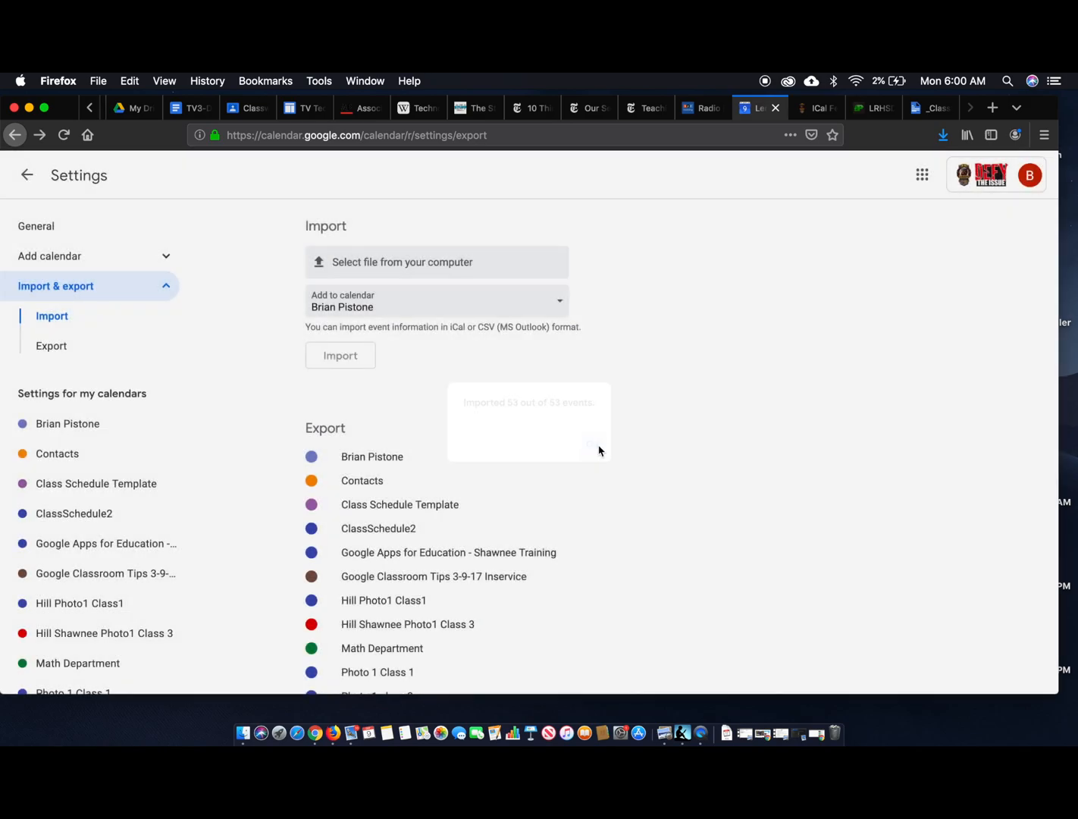
left_click(27, 175)
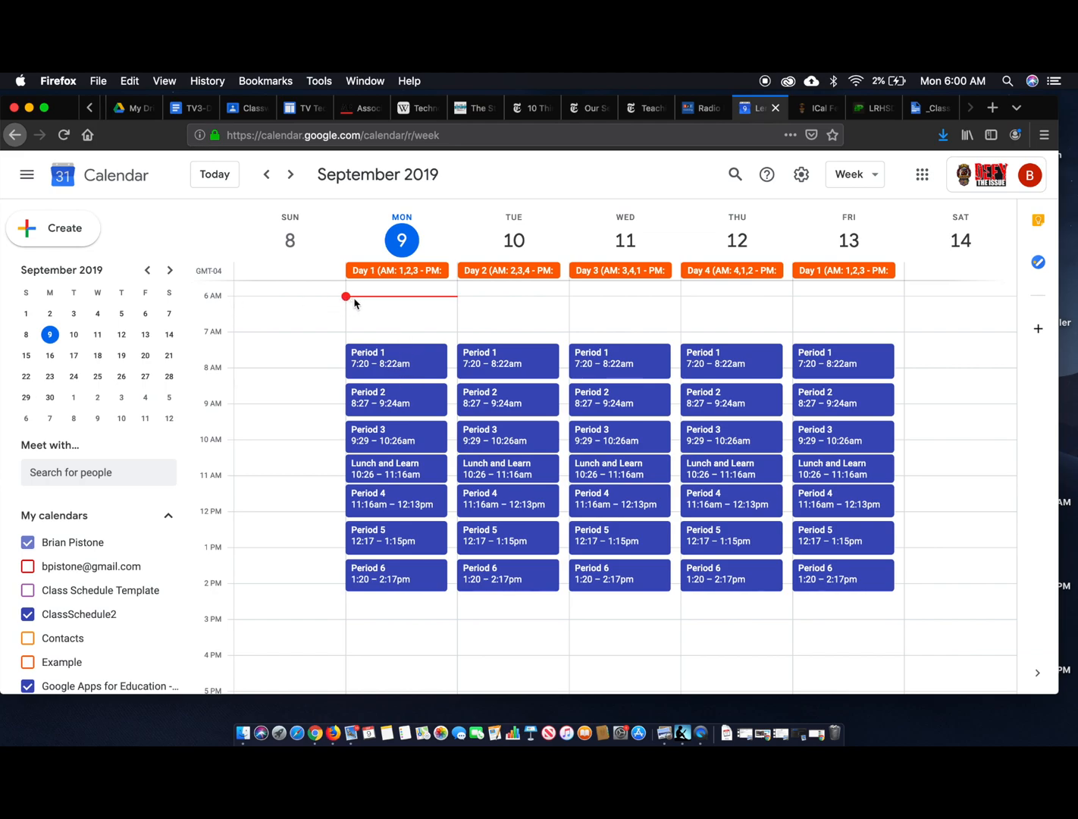
Step: Open the Period 1 event on Monday, September 9 for editing
double_click(407, 365)
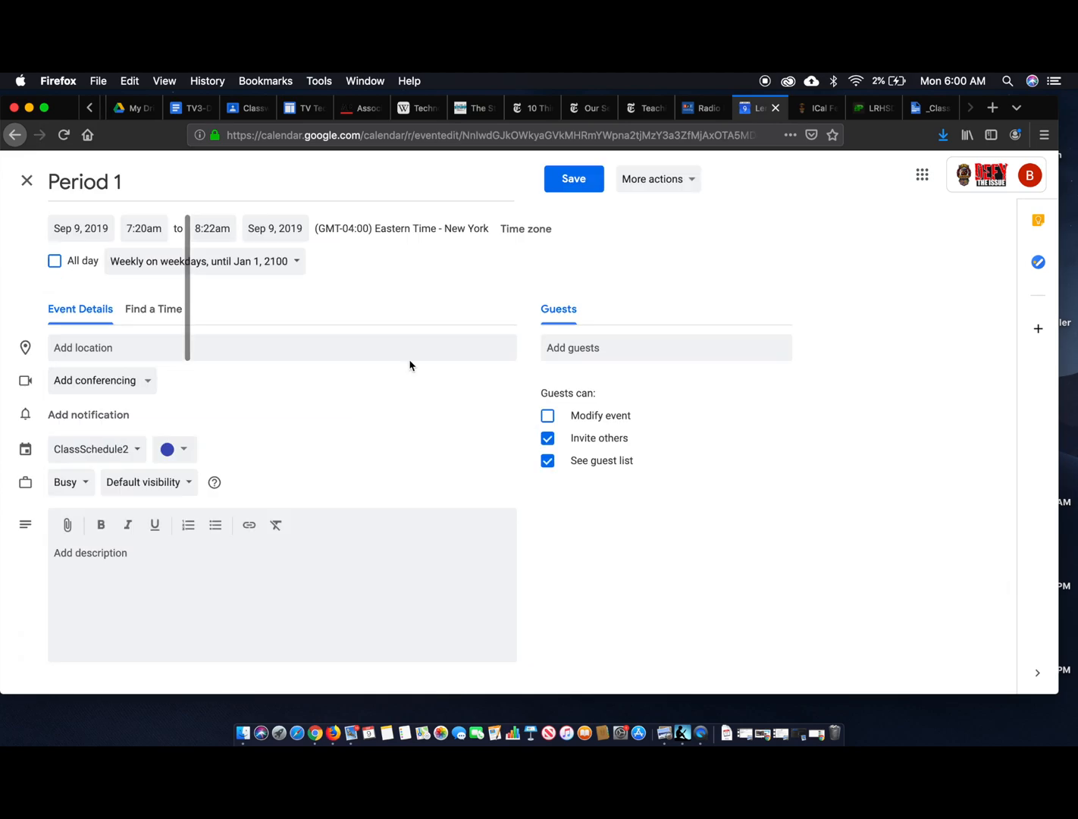